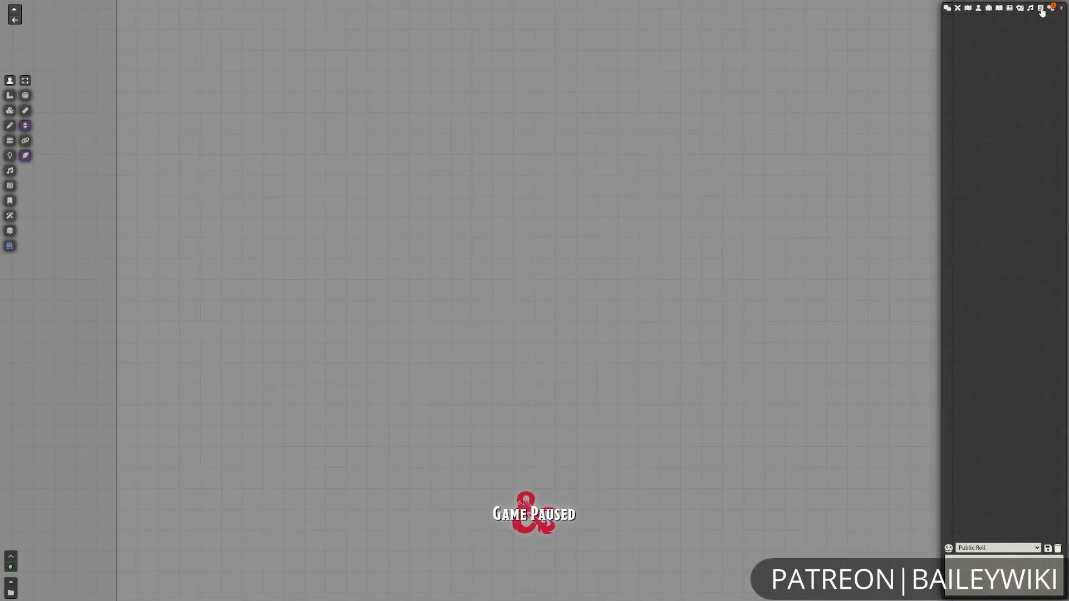
Open the Sample Adventure sheet from the Ex Adv Adventure compendium in zzz Example Adventure Module
{"action": "left_click", "coordinate": [1040, 8]}
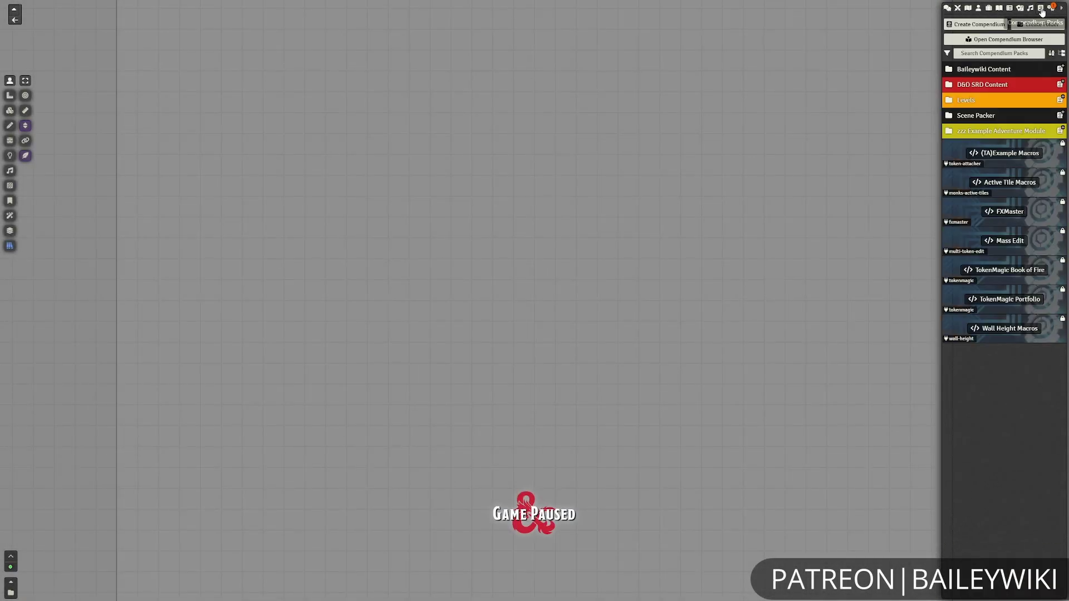
{"action": "left_click", "coordinate": [1014, 132]}
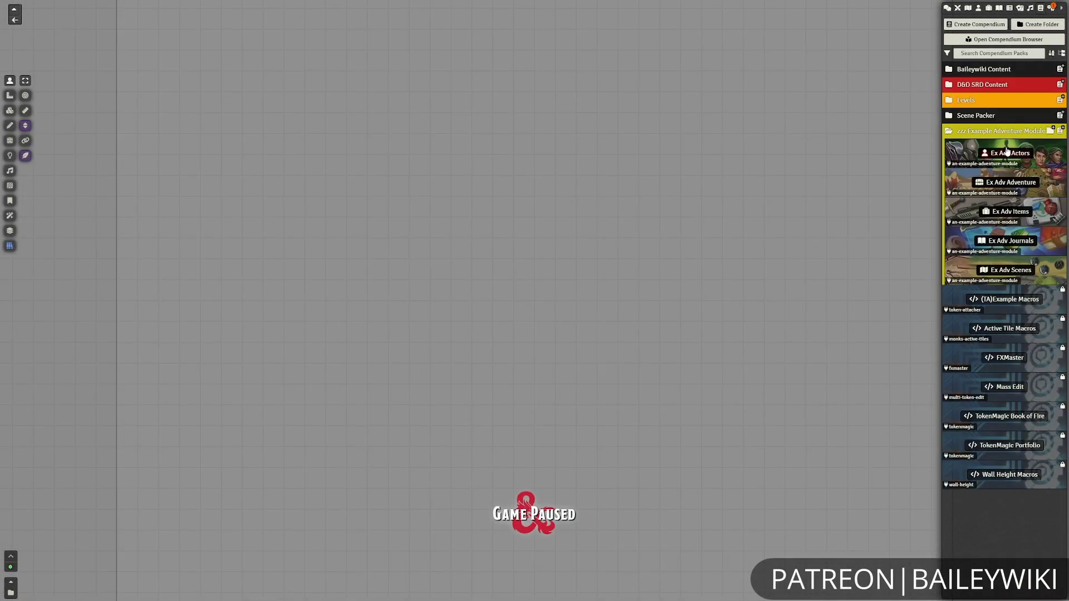
{"action": "left_click", "coordinate": [1007, 182]}
{"action": "left_click_drag", "start_coordinate": [123, 36], "coordinate": [510, 32]}
{"action": "left_click", "coordinate": [506, 116]}
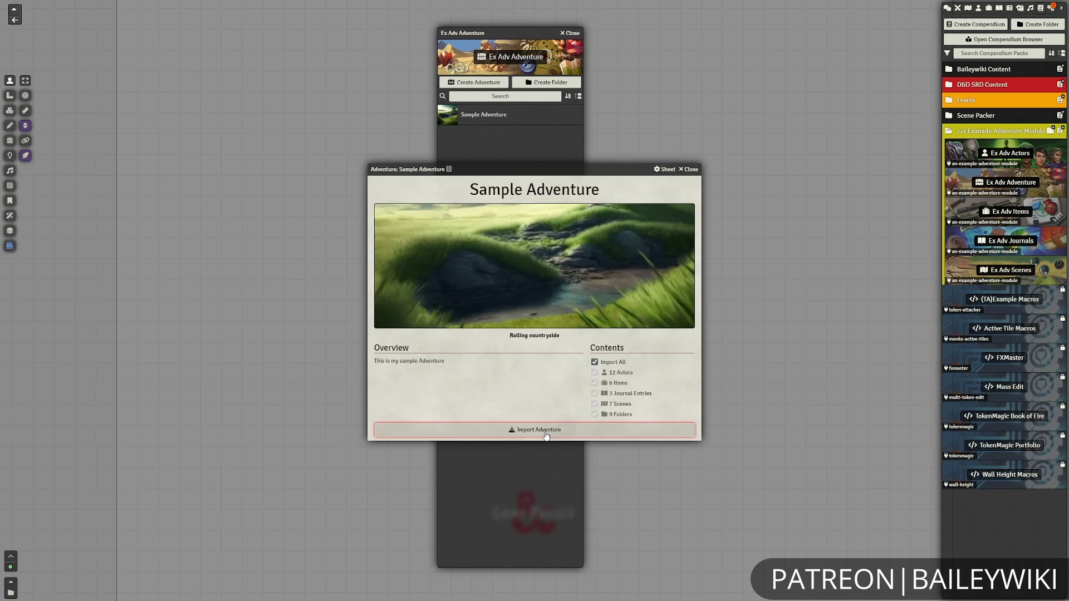
Import the Sample Adventure into the world, close the compendium, and show the Scenes directory
{"action": "left_click", "coordinate": [546, 431]}
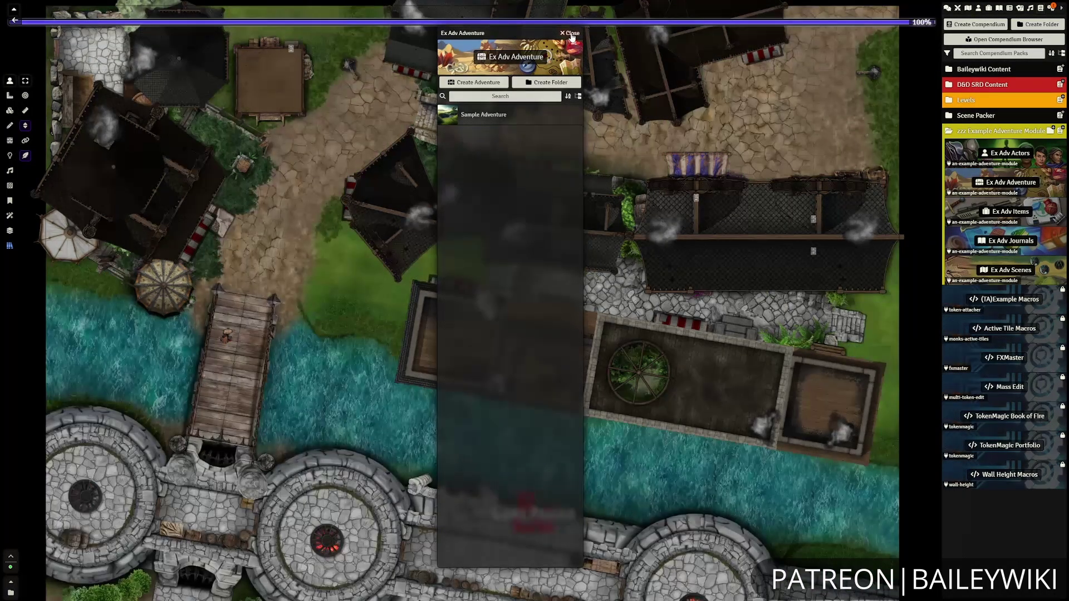
{"action": "left_click", "coordinate": [569, 32]}
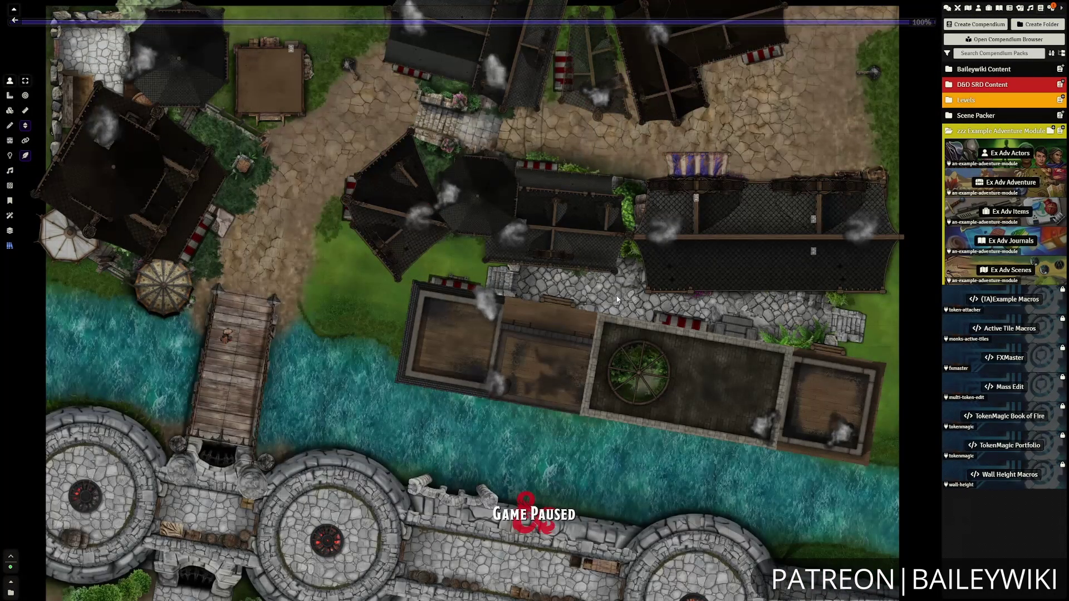
{"action": "left_click", "coordinate": [967, 8]}
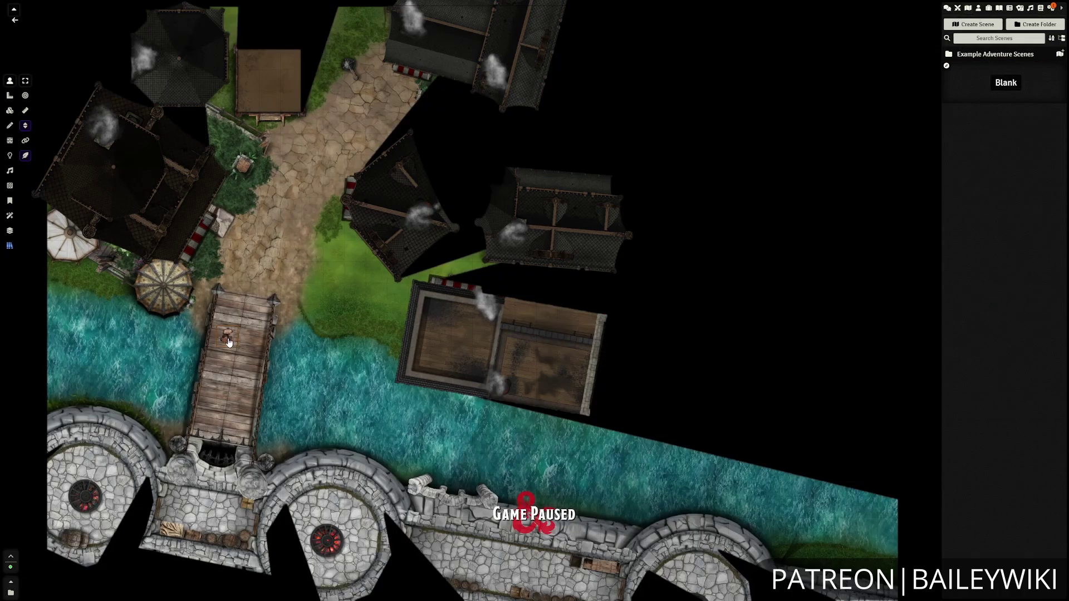
Check Gomer The Adventurer's sheet, then load Campsite by the Road from the Countryside folder
{"action": "double_click", "coordinate": [227, 338]}
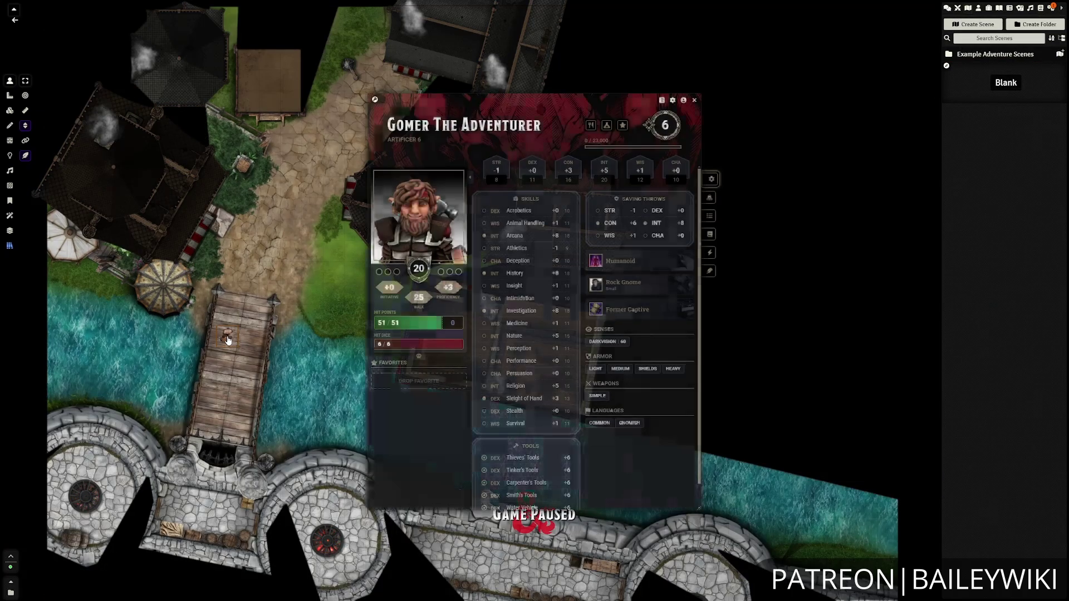
{"action": "left_click", "coordinate": [694, 100]}
{"action": "left_click", "coordinate": [995, 54]}
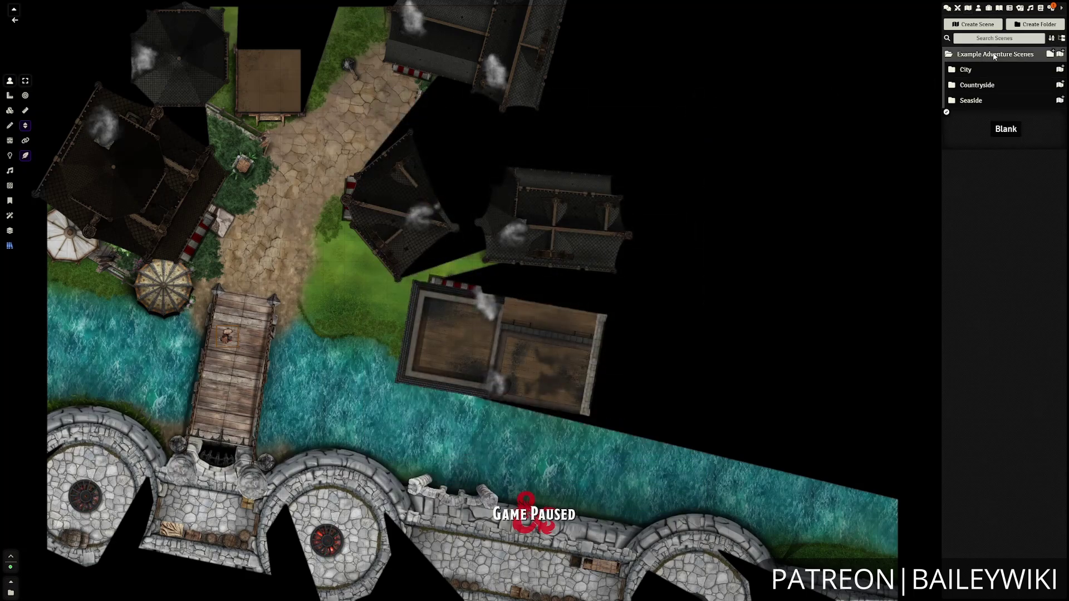
{"action": "left_click", "coordinate": [964, 70]}
{"action": "left_click", "coordinate": [969, 130]}
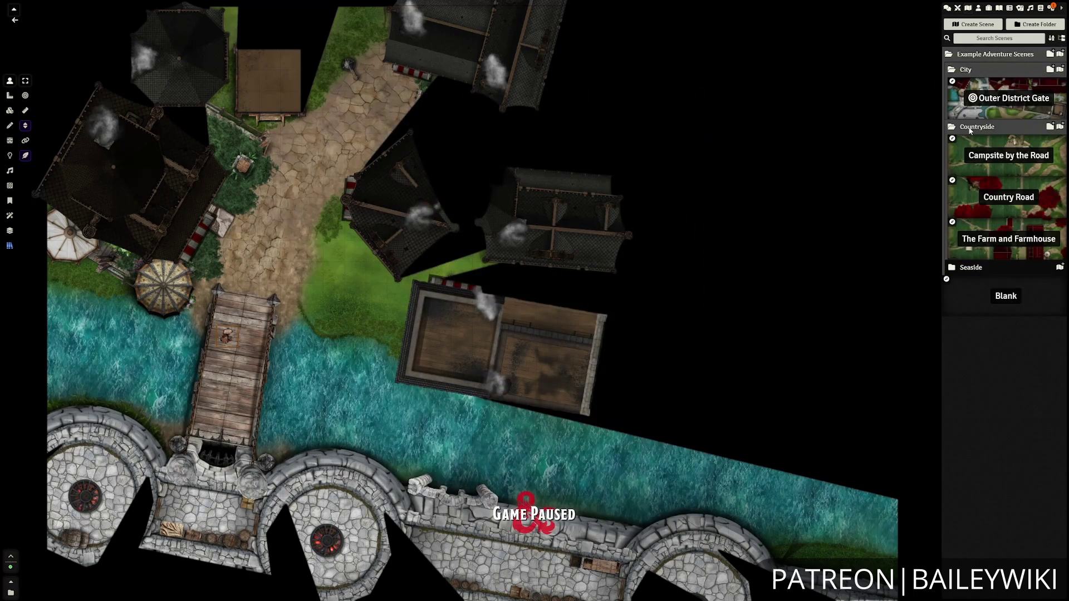
{"action": "left_click", "coordinate": [1020, 159]}
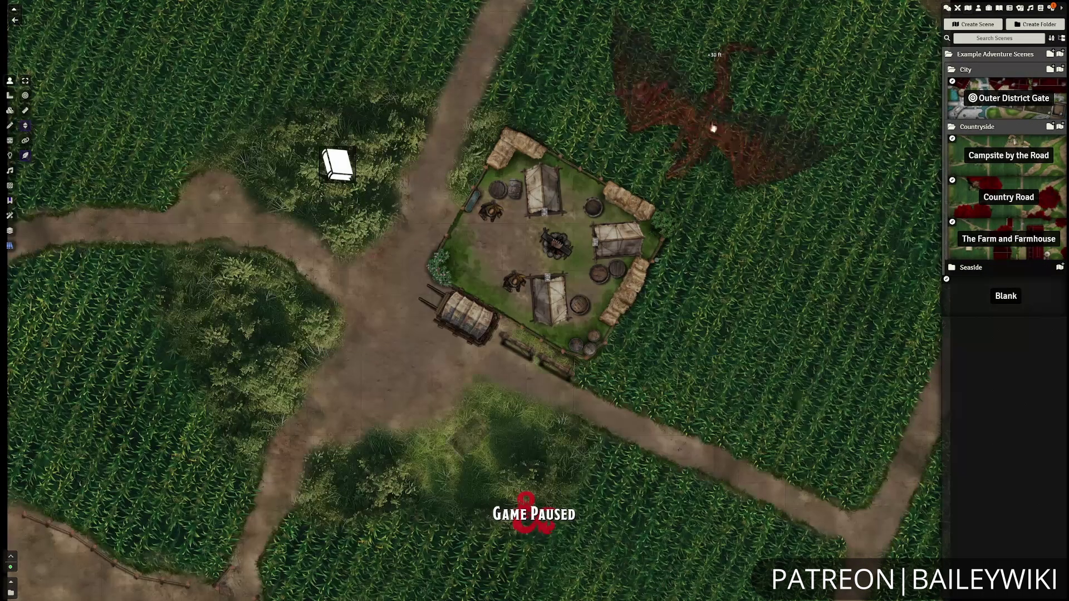
Inspect the Ancient Red Dragon sheet and the Thug actor linked in the campsite journal note
{"action": "double_click", "coordinate": [695, 121]}
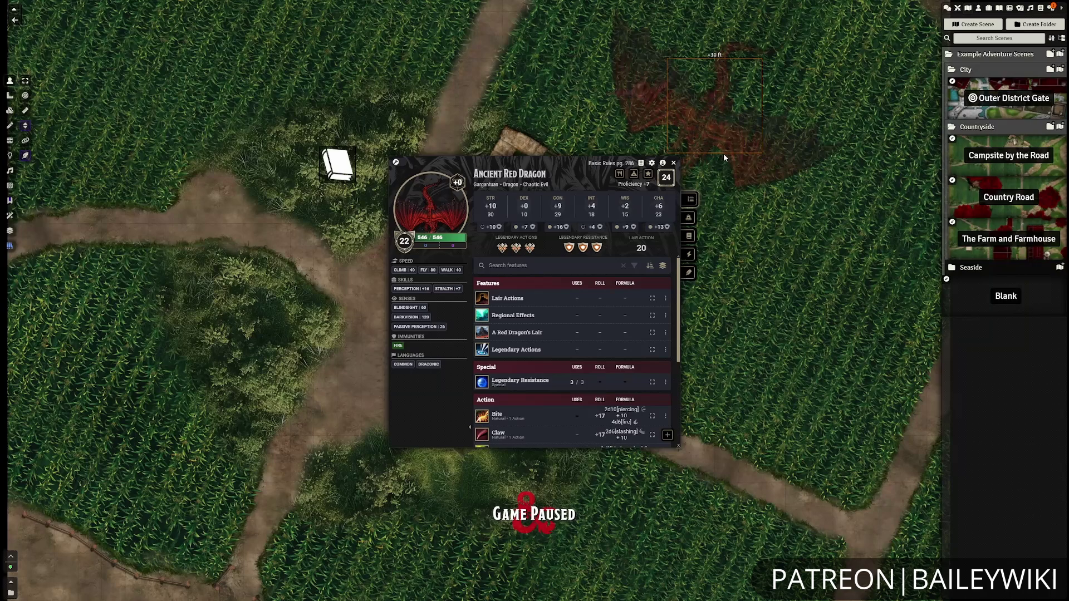
{"action": "left_click", "coordinate": [674, 164]}
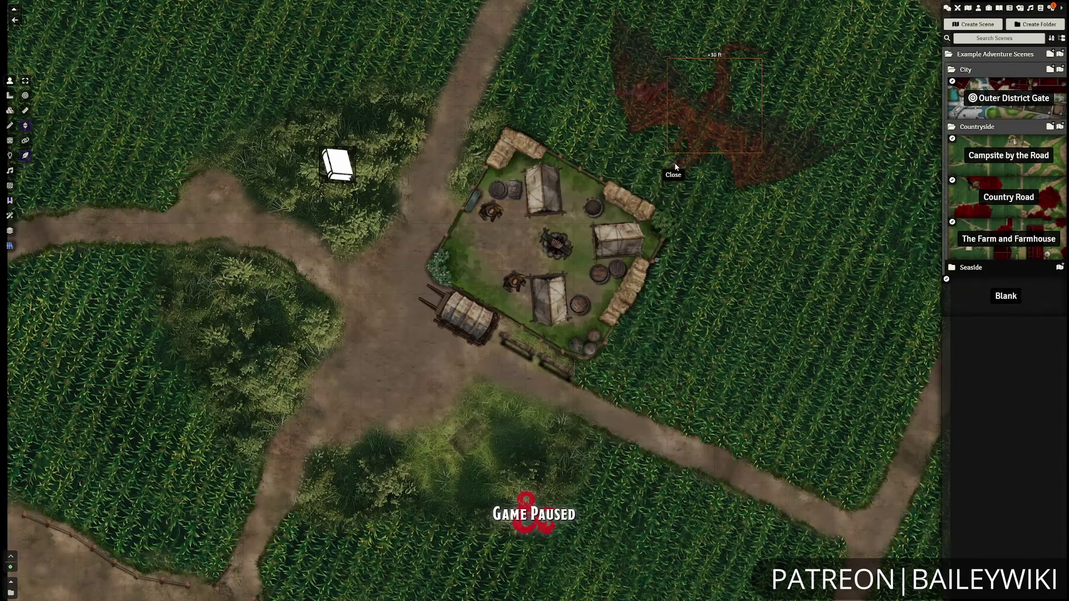
{"action": "double_click", "coordinate": [361, 191]}
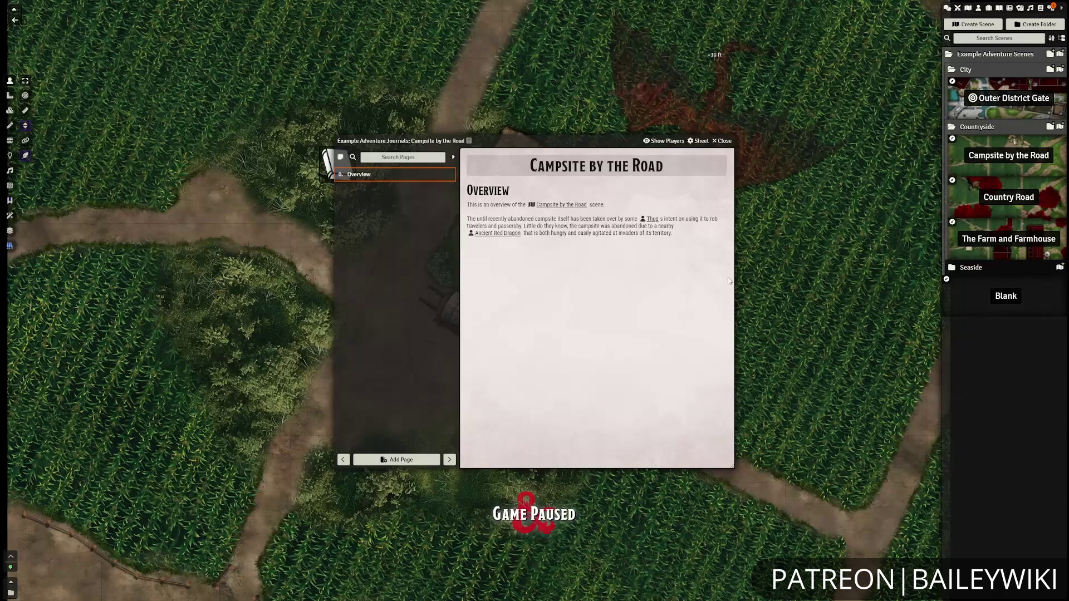
{"action": "left_click", "coordinate": [653, 219]}
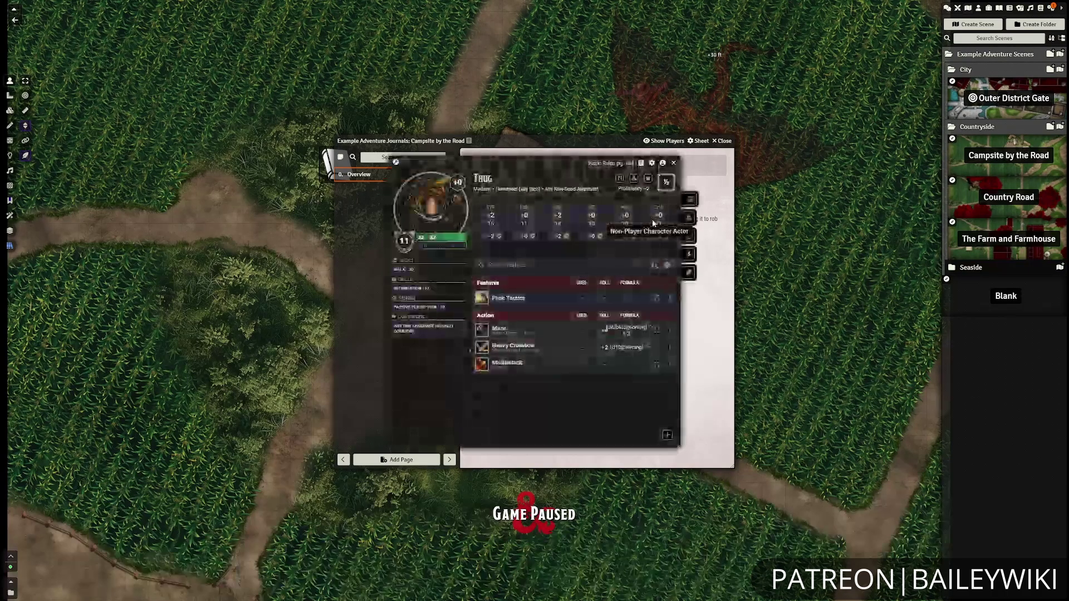
{"action": "key", "text": "Escape"}
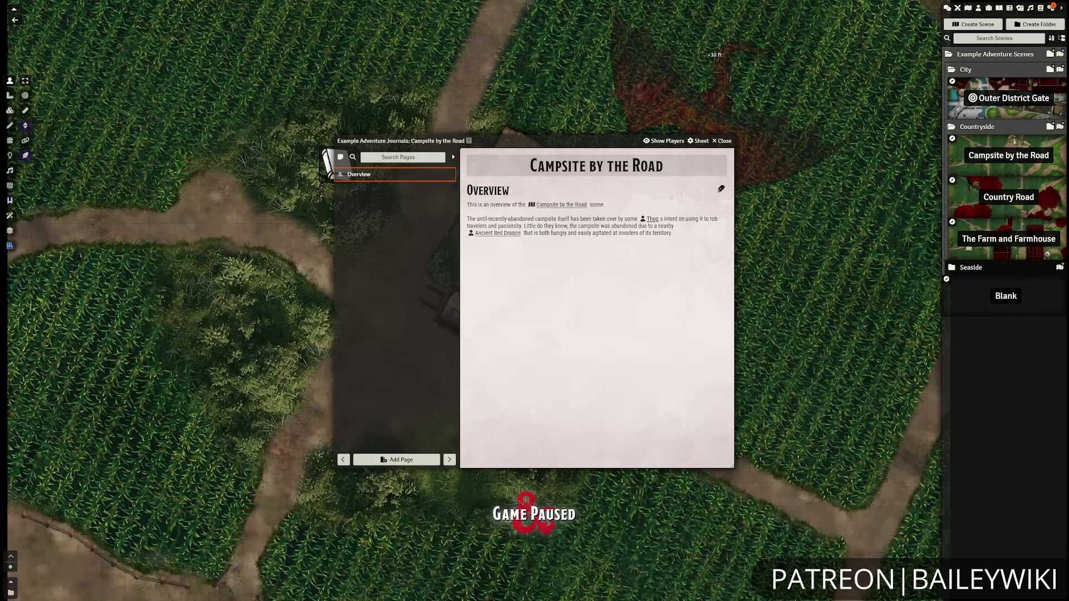
Check the linked campsite scene configuration, close the journal, and load Pirate Island from Seaside
{"action": "left_click", "coordinate": [567, 205]}
{"action": "left_click", "coordinate": [640, 201]}
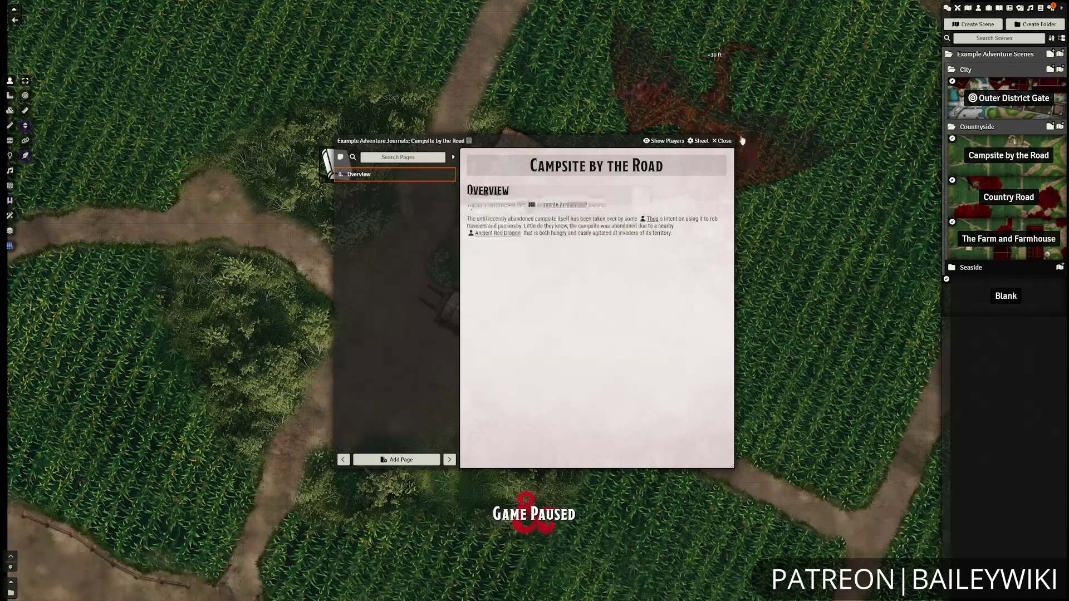
{"action": "left_click", "coordinate": [722, 141]}
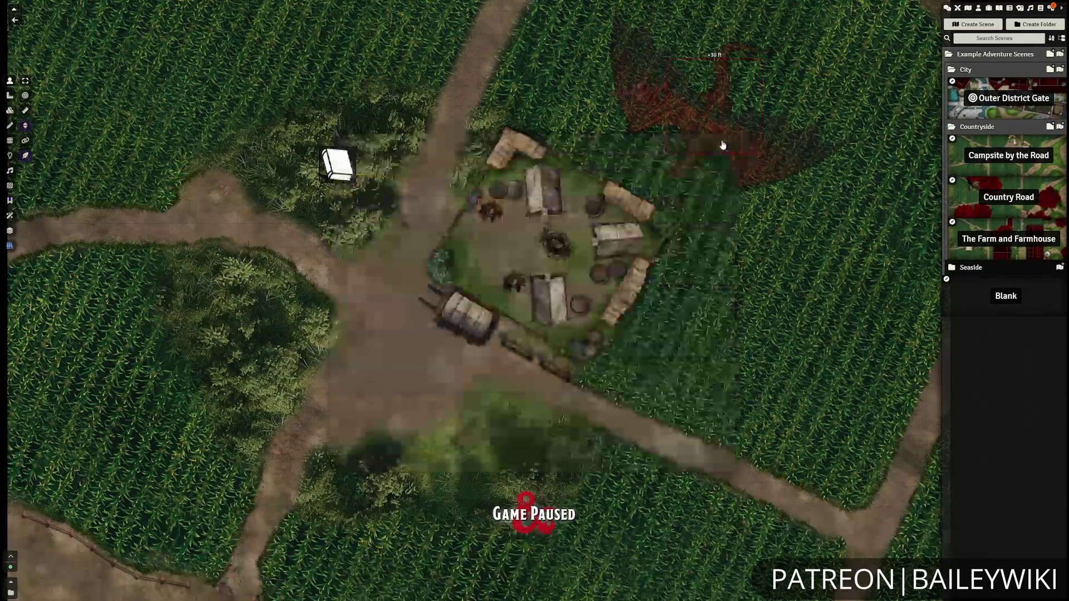
{"action": "left_click", "coordinate": [971, 269]}
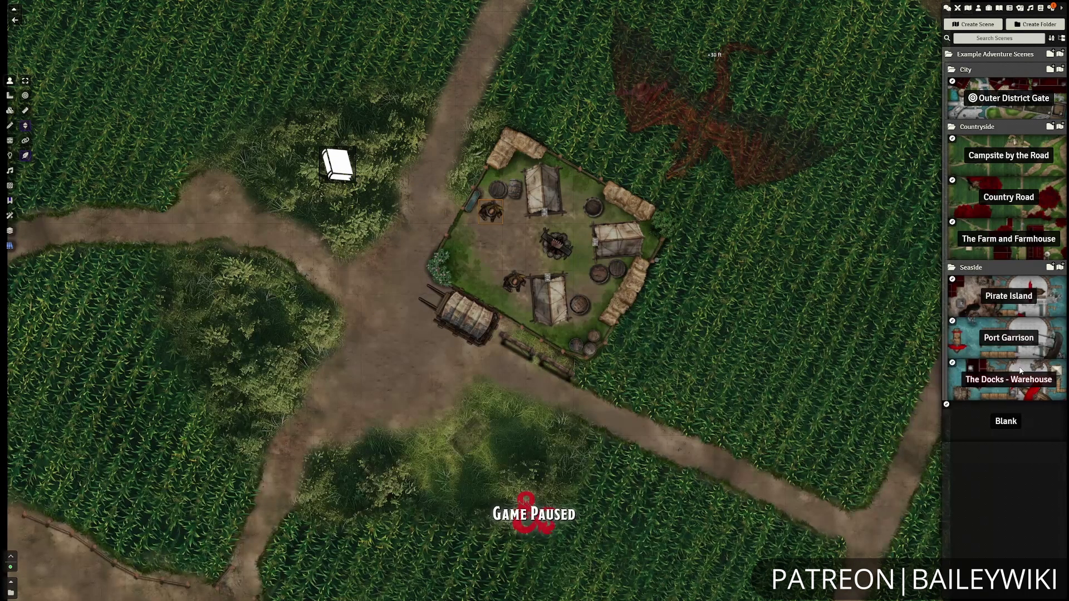
{"action": "left_click", "coordinate": [998, 300]}
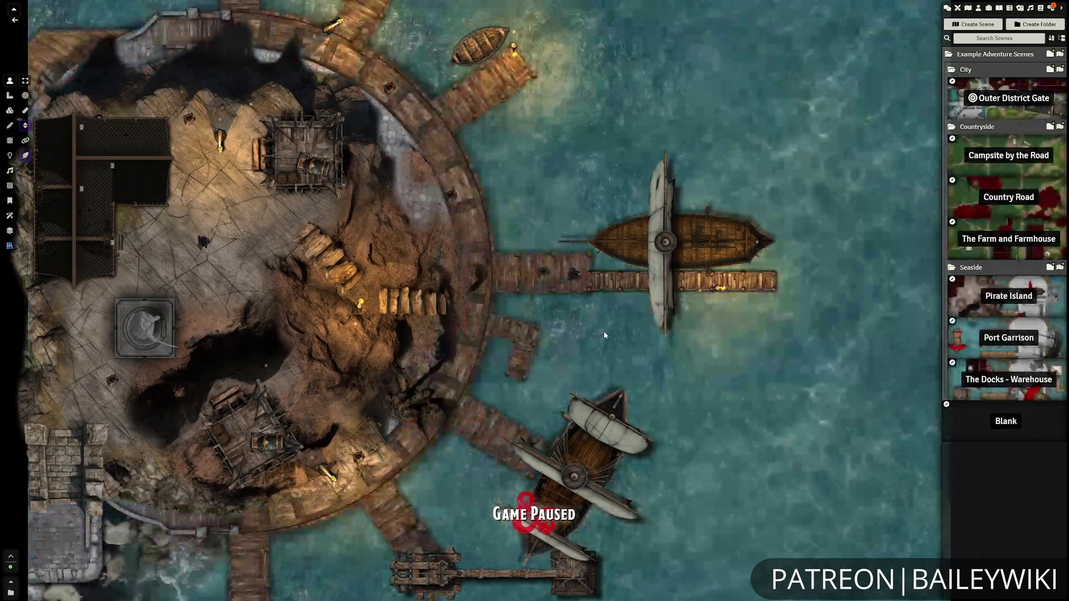
Zoom into Pirate Island, check the Bandit Captain's sheet, pan the map, and show Journal Entries
{"action": "scroll", "coordinate": [573, 301], "scroll_direction": "up", "scroll_amount": 2}
{"action": "scroll", "coordinate": [569, 298], "scroll_direction": "up", "scroll_amount": 3}
{"action": "double_click", "coordinate": [626, 245]}
{"action": "left_click", "coordinate": [672, 164]}
{"action": "left_click_drag", "start_coordinate": [446, 211], "coordinate": [640, 320]}
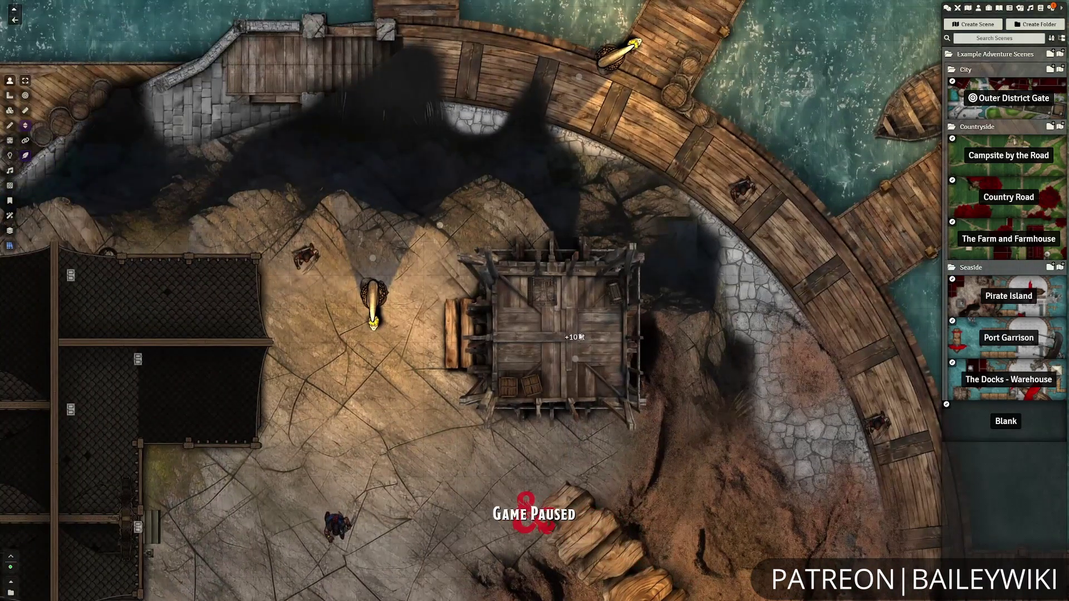
{"action": "left_click_drag", "start_coordinate": [529, 221], "coordinate": [727, 48]}
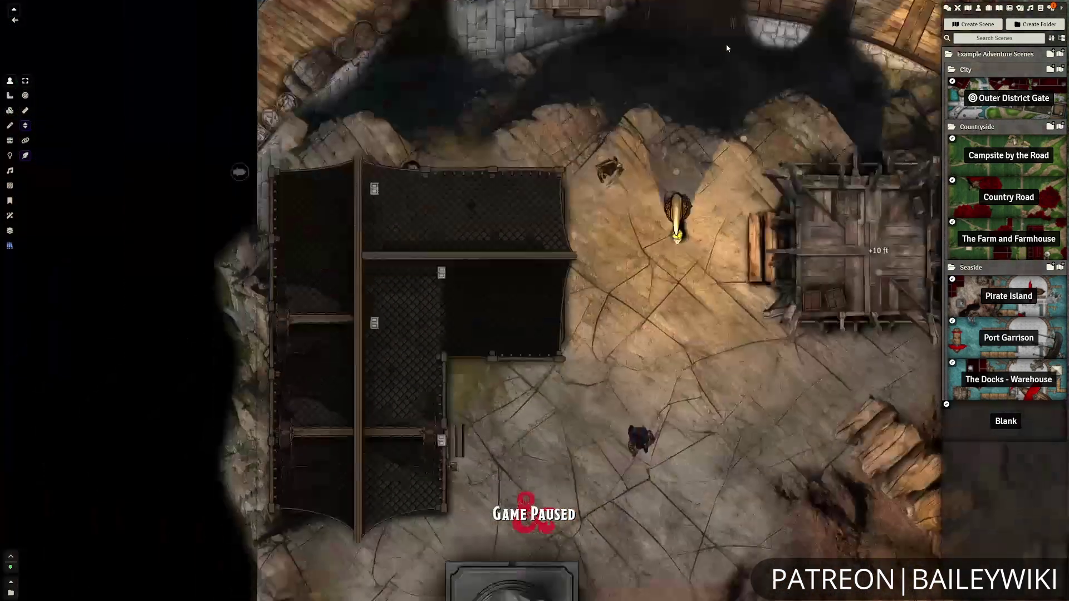
{"action": "left_click", "coordinate": [999, 8]}
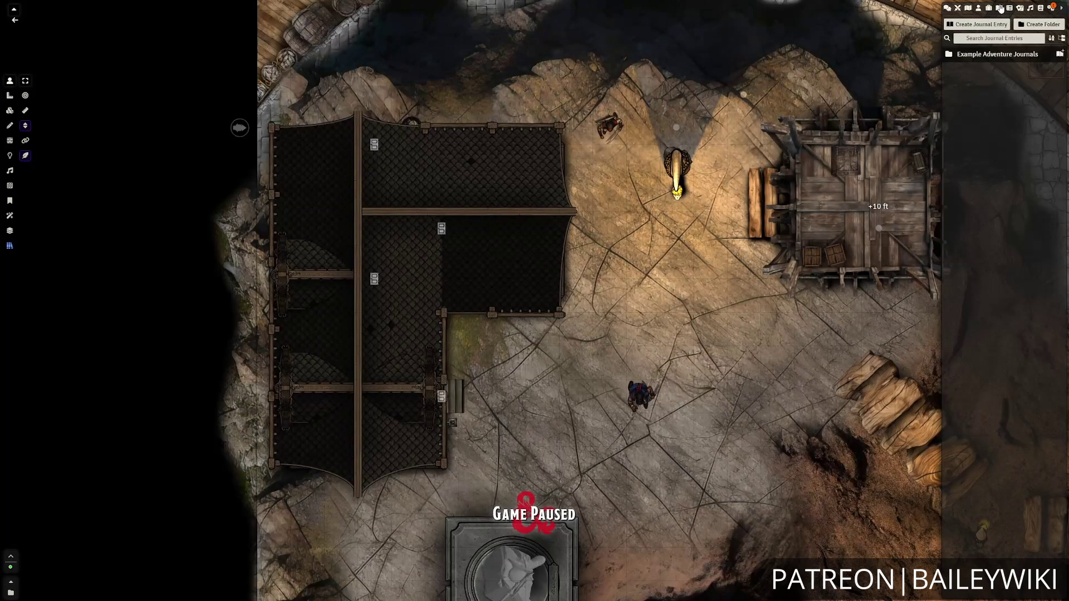
Review the Country Road and Farm and Farmhouse journals in Example Adventure Journals
{"action": "left_click", "coordinate": [992, 55]}
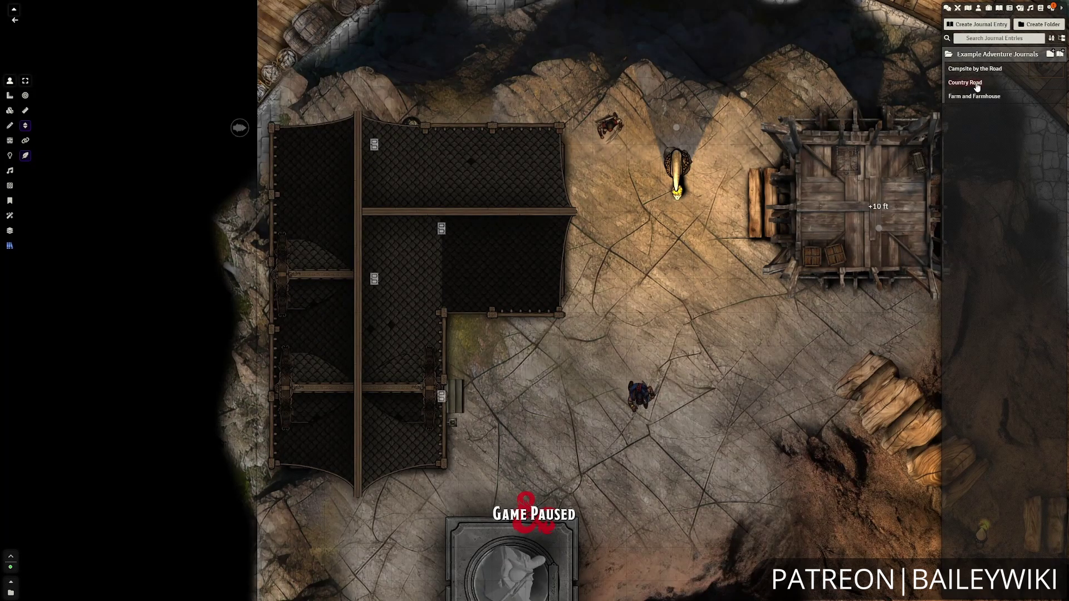
{"action": "left_click", "coordinate": [977, 83]}
{"action": "left_click", "coordinate": [724, 141]}
{"action": "left_click", "coordinate": [989, 98]}
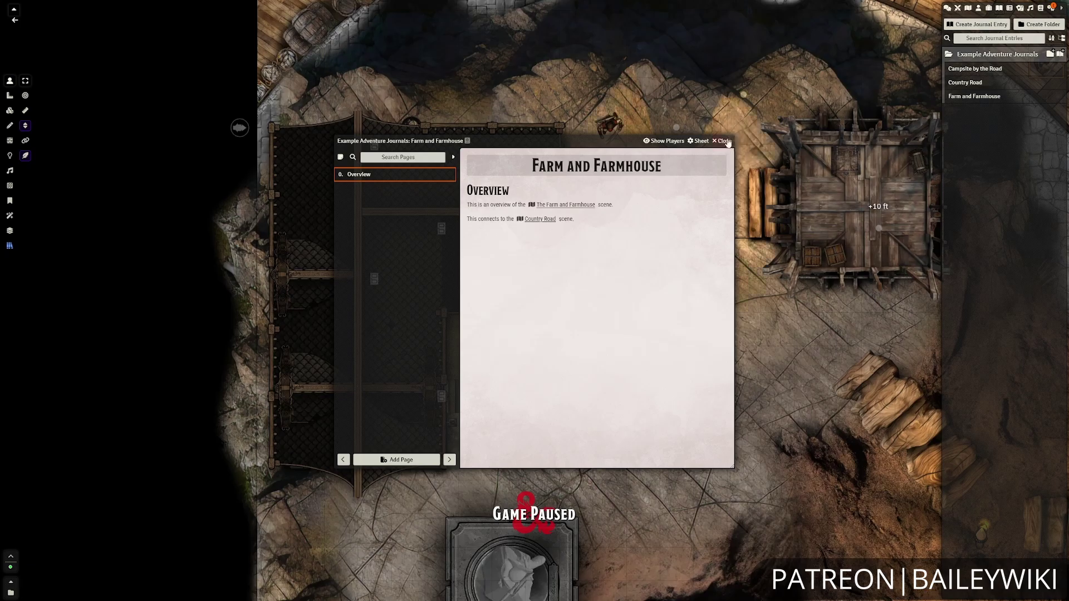
{"action": "left_click", "coordinate": [724, 140]}
{"action": "left_click", "coordinate": [982, 55]}
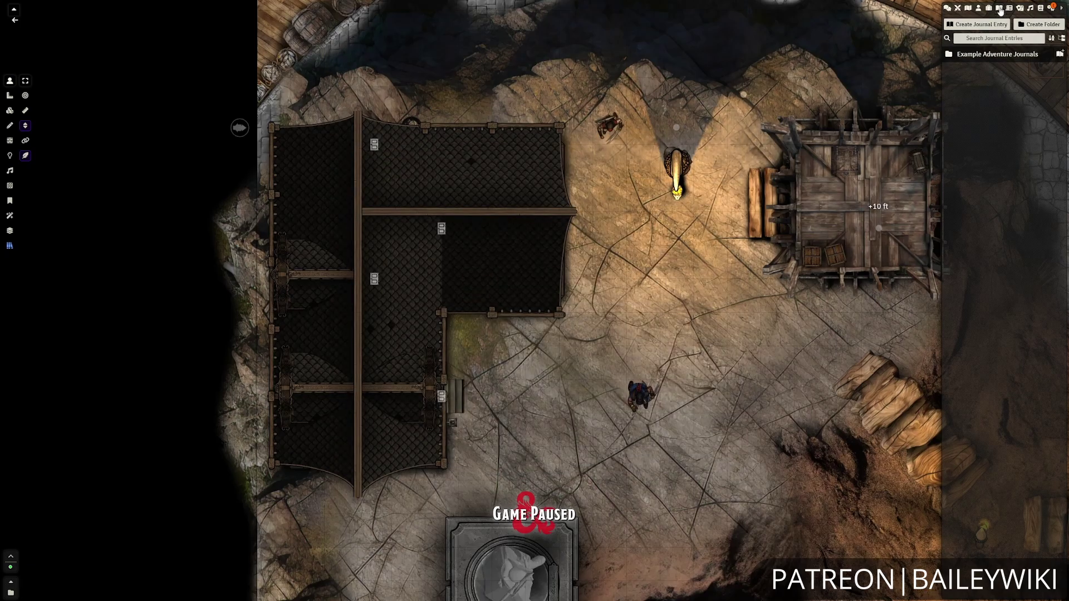
Review the Acid (vial) and Healer's Kit item sheets in Example Adventure Items
{"action": "left_click", "coordinate": [988, 8]}
{"action": "left_click", "coordinate": [984, 55]}
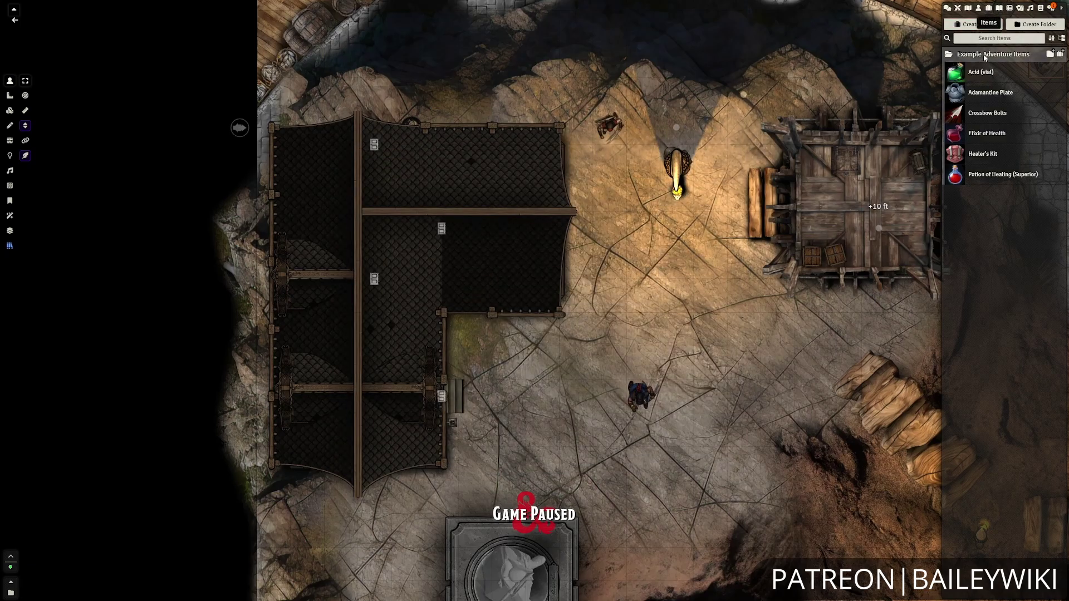
{"action": "left_click", "coordinate": [980, 77]}
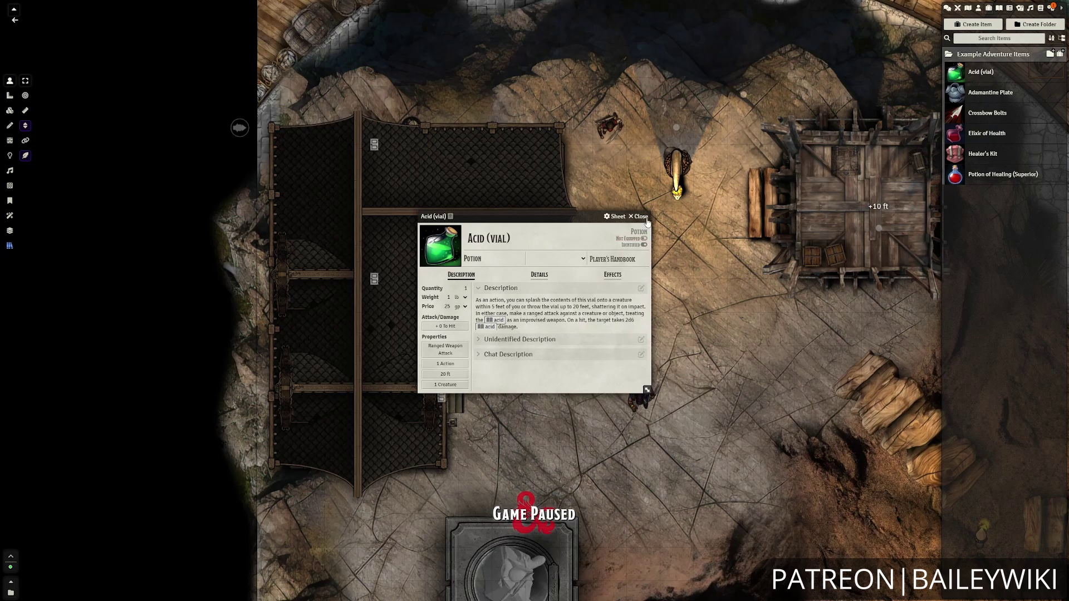
{"action": "left_click", "coordinate": [639, 216]}
{"action": "left_click", "coordinate": [983, 153]}
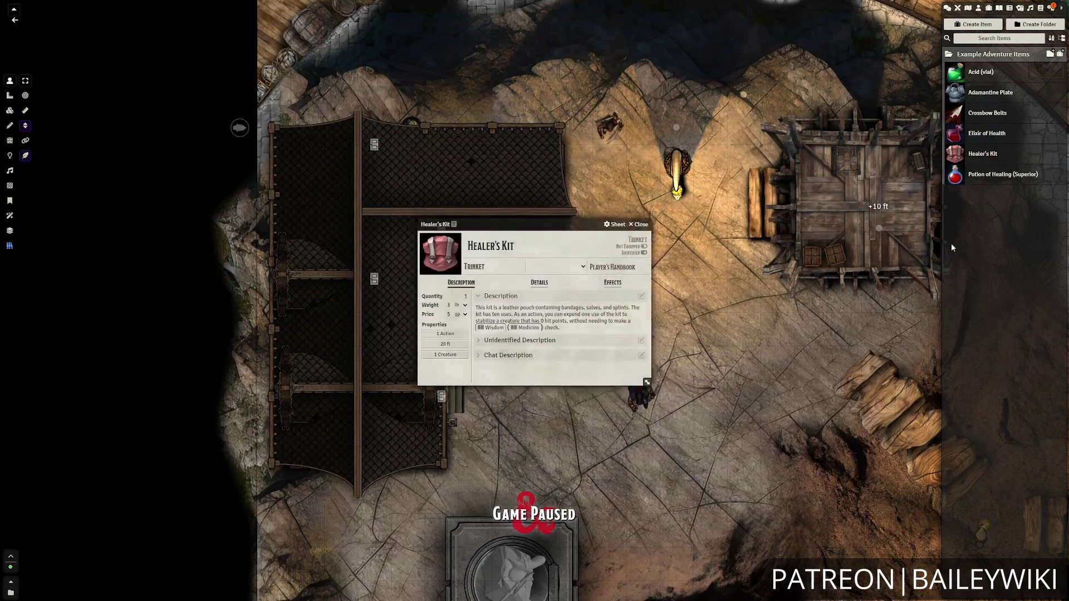
{"action": "left_click", "coordinate": [645, 224]}
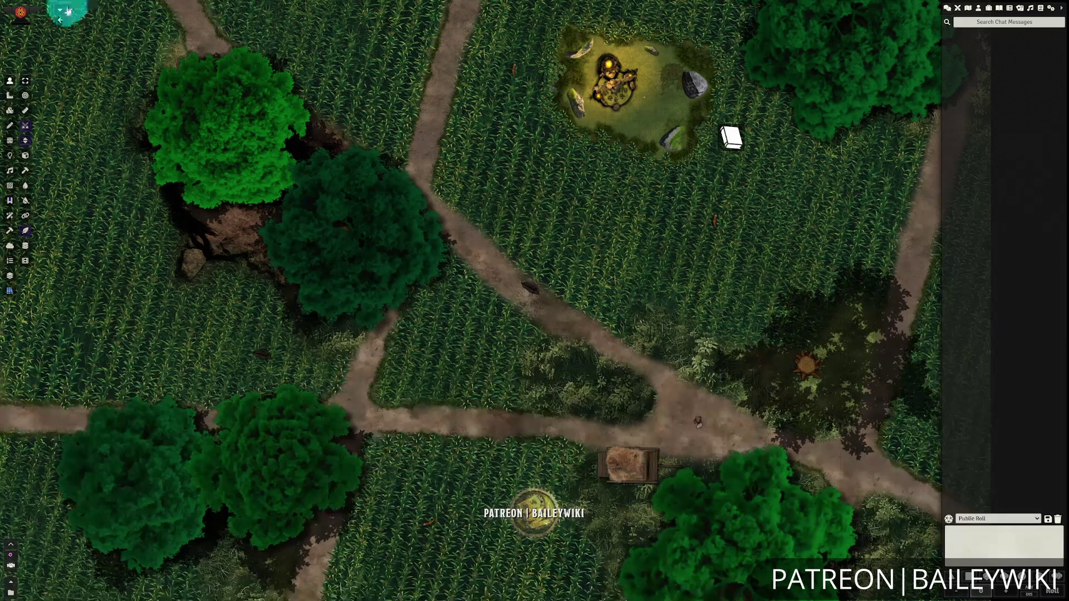
Expand Example Adventure Scenes with its City, Countryside and Seaside folders in the Scenes list
{"action": "left_click", "coordinate": [968, 8]}
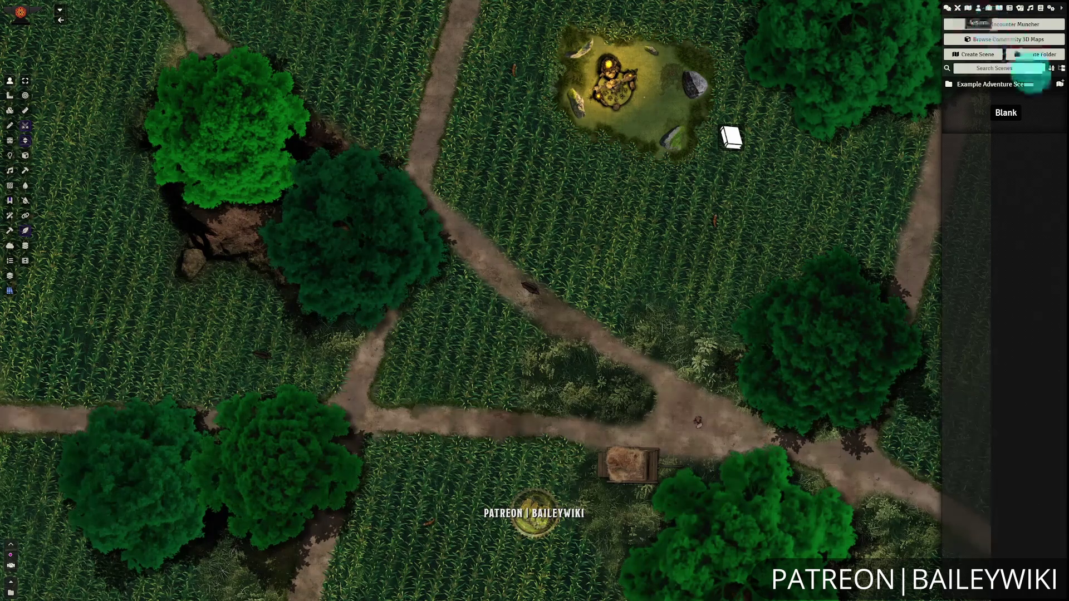
{"action": "left_click", "coordinate": [1000, 85]}
{"action": "left_click", "coordinate": [967, 99]}
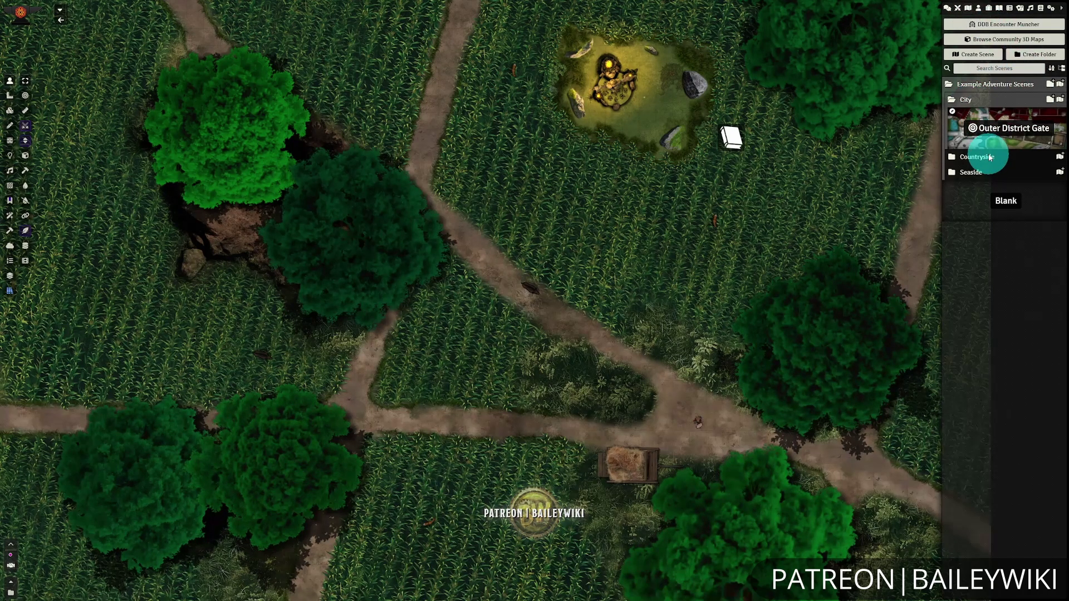
{"action": "left_click", "coordinate": [977, 156]}
{"action": "left_click", "coordinate": [969, 297]}
Select the small token on the road, then deselect it
{"action": "left_click", "coordinate": [1000, 416]}
{"action": "left_click", "coordinate": [701, 424]}
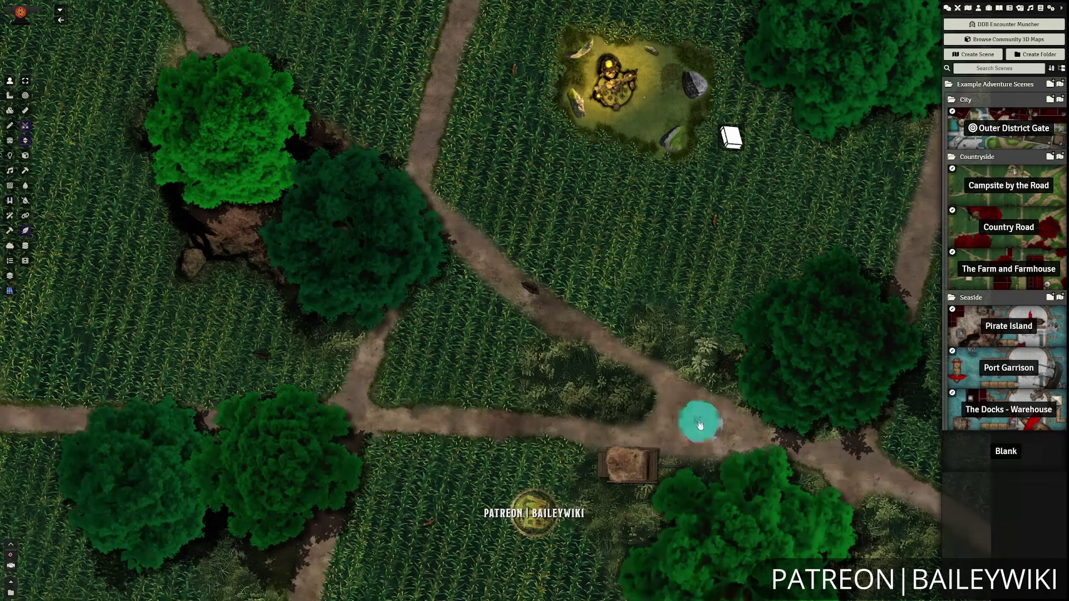
{"action": "left_click", "coordinate": [818, 453]}
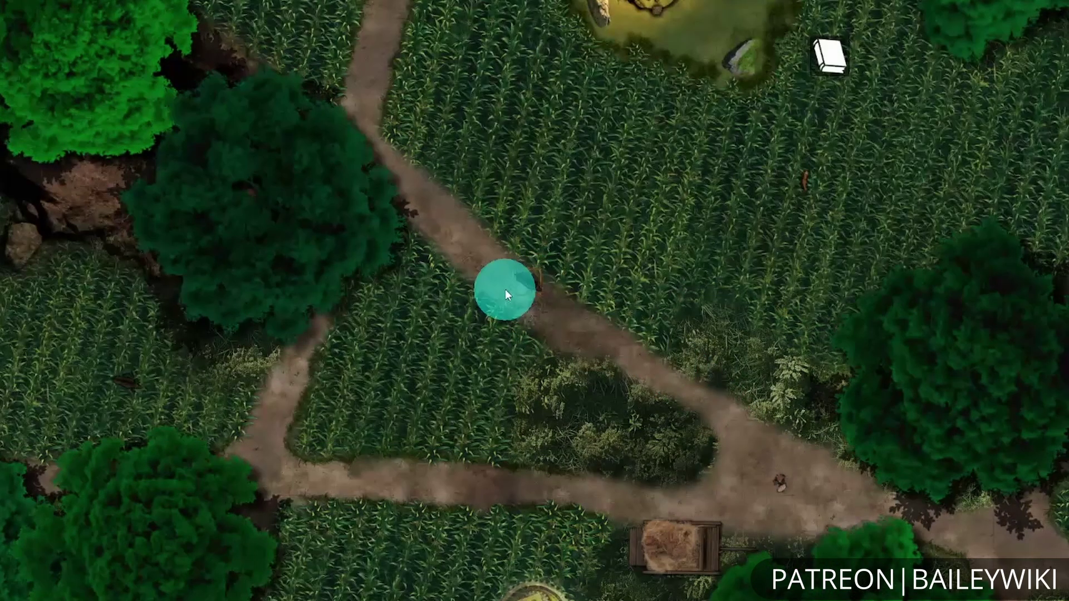
{"action": "left_click_drag", "start_coordinate": [559, 338], "coordinate": [788, 489]}
{"action": "left_click_drag", "start_coordinate": [852, 413], "coordinate": [845, 406]}
{"action": "left_click_drag", "start_coordinate": [971, 1], "coordinate": [857, 1]}
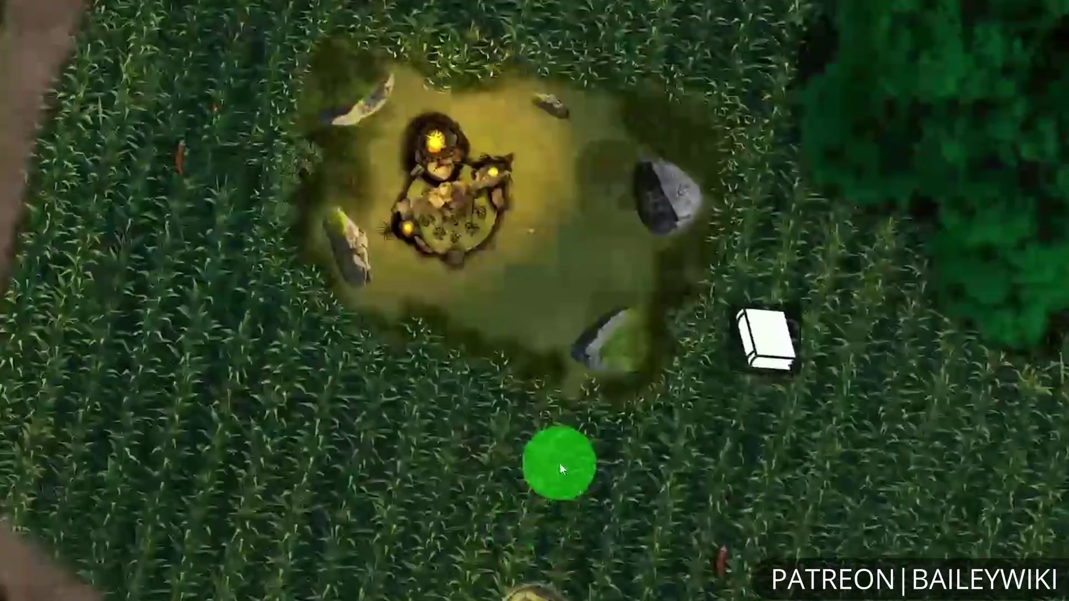
Pan to the stone-circle clearing and read the Country Road journal note
{"action": "left_click_drag", "start_coordinate": [559, 463], "coordinate": [778, 352]}
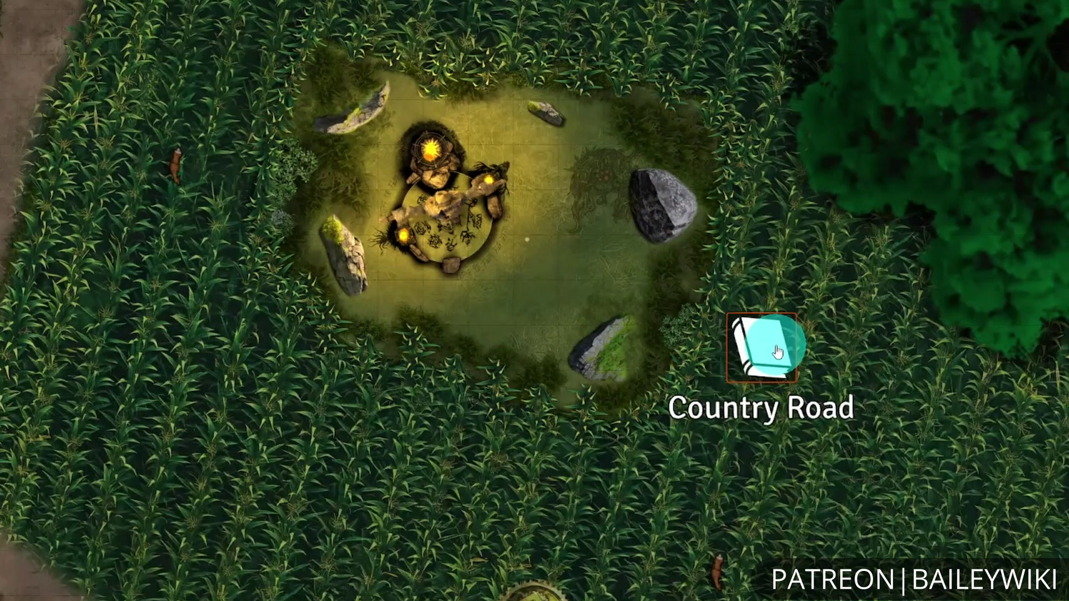
{"action": "double_click", "coordinate": [778, 352]}
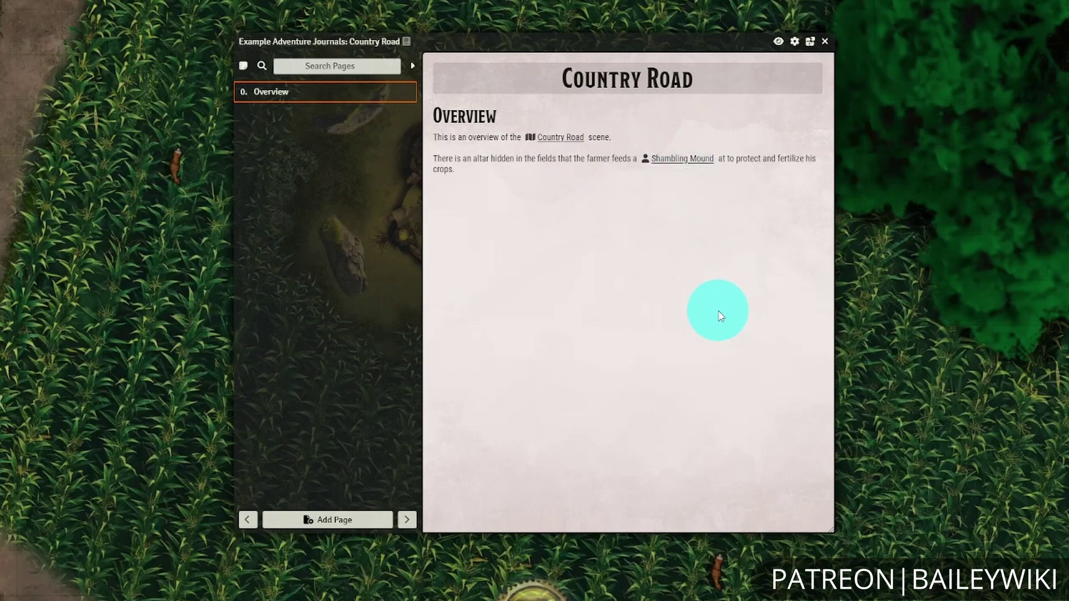
{"action": "left_click", "coordinate": [825, 42]}
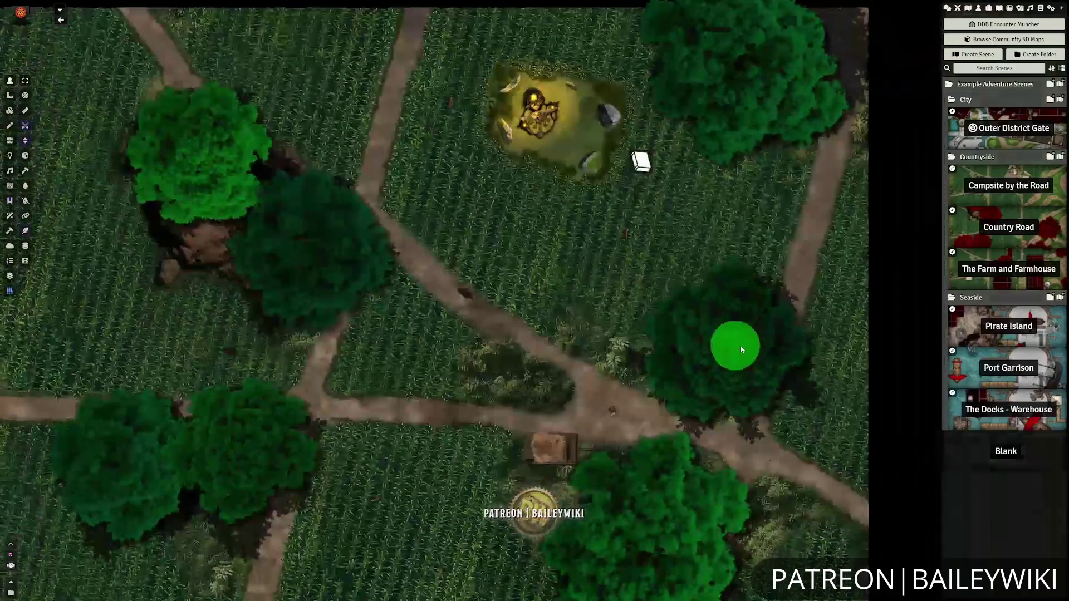
{"action": "left_click_drag", "start_coordinate": [740, 345], "coordinate": [802, 322]}
{"action": "mouse_move", "coordinate": [802, 328]}
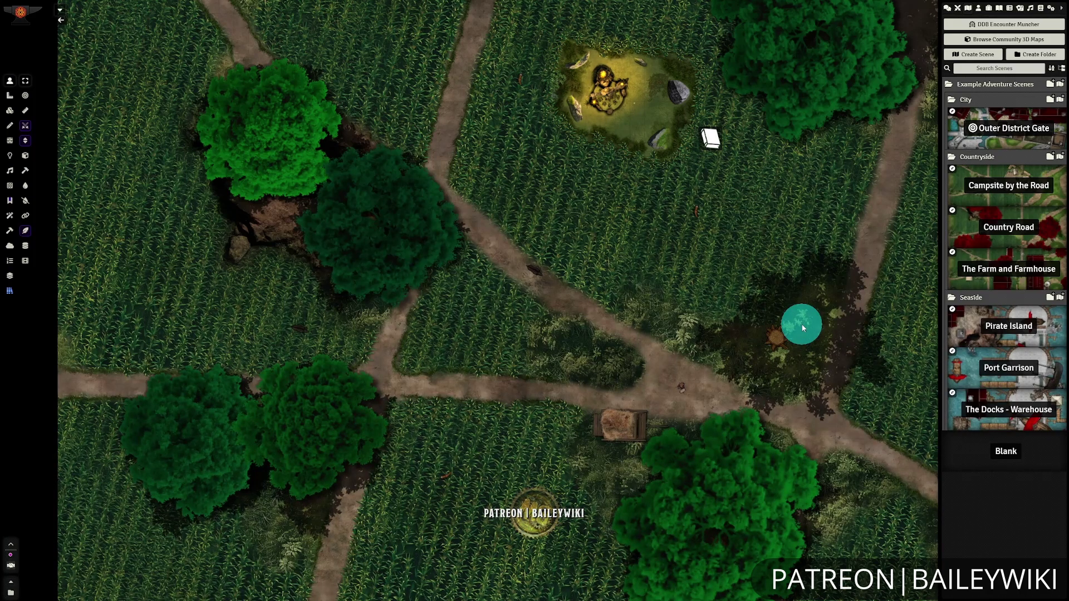
{"action": "left_click_drag", "start_coordinate": [803, 328], "coordinate": [798, 280]}
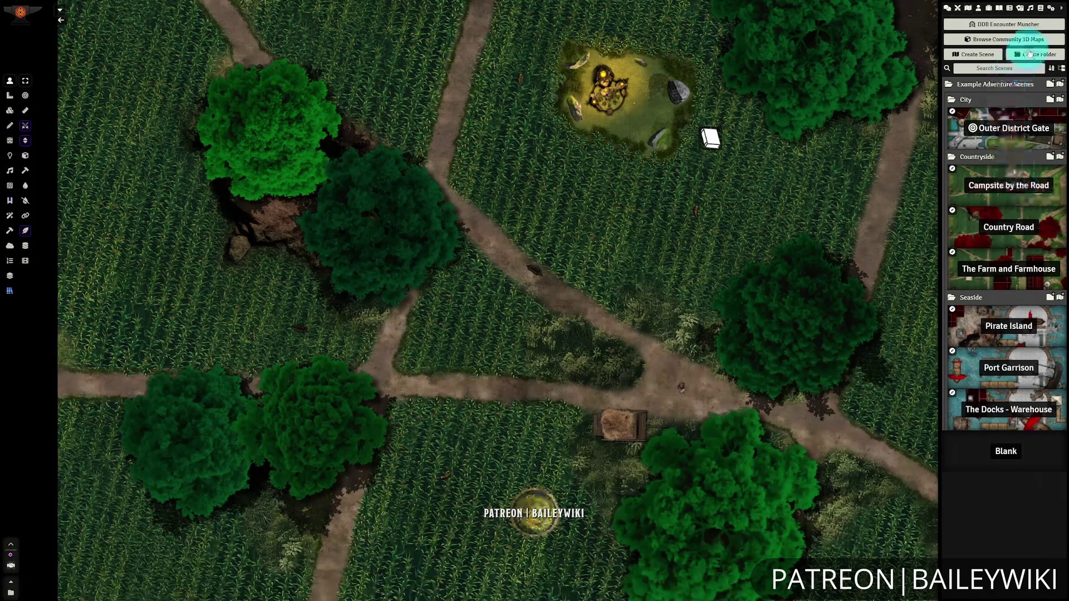
Create an Adventure-type compendium named 'Example Local Adventure' and open it
{"action": "left_click", "coordinate": [1041, 10]}
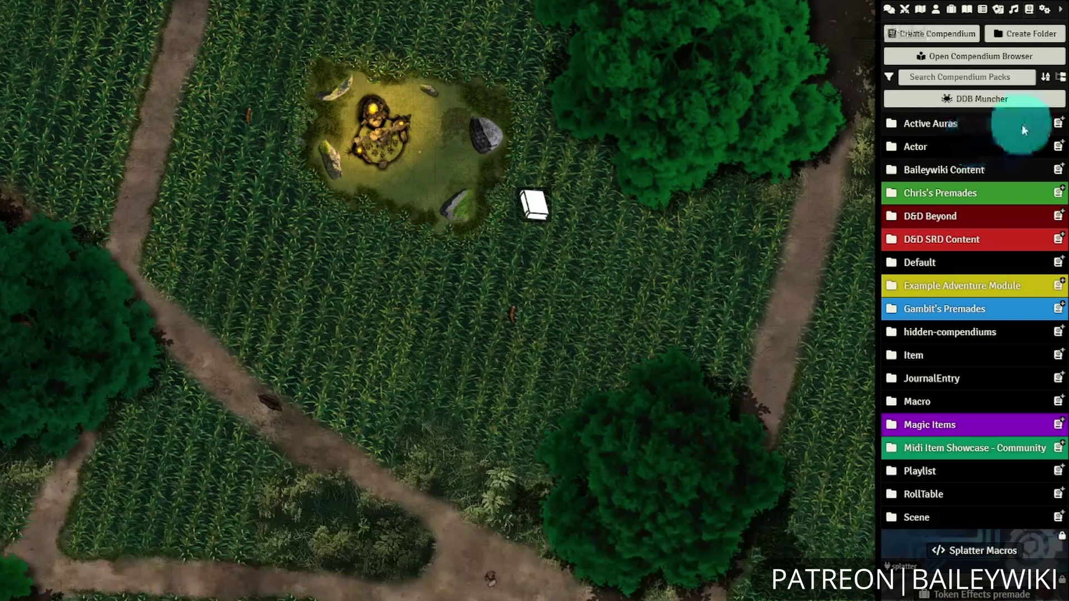
{"action": "left_click", "coordinate": [956, 35]}
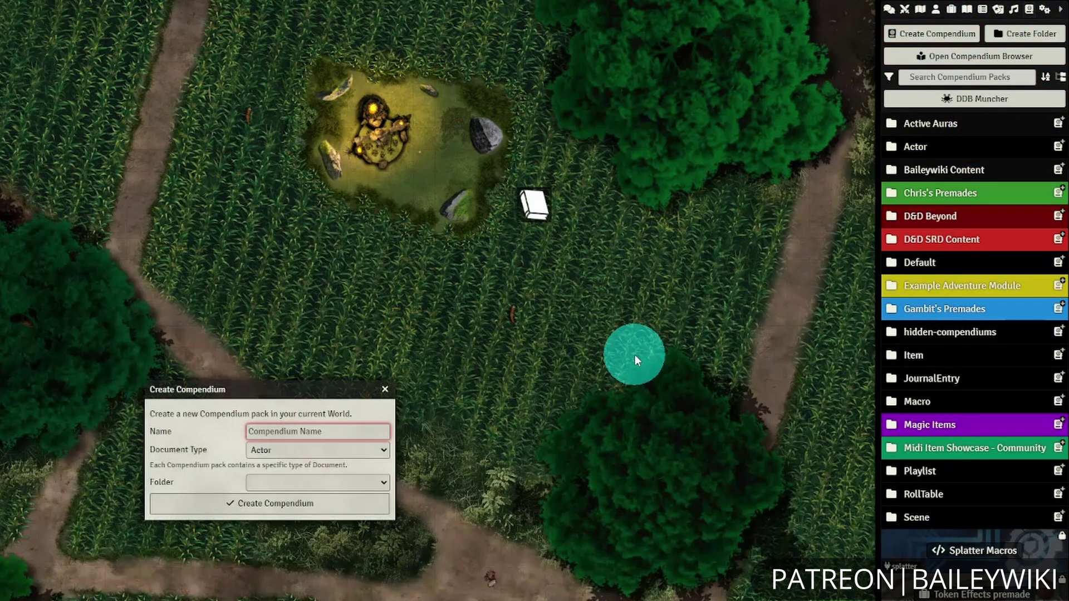
{"action": "type", "text": "Example Local Adventure"}
{"action": "left_click", "coordinate": [342, 450]}
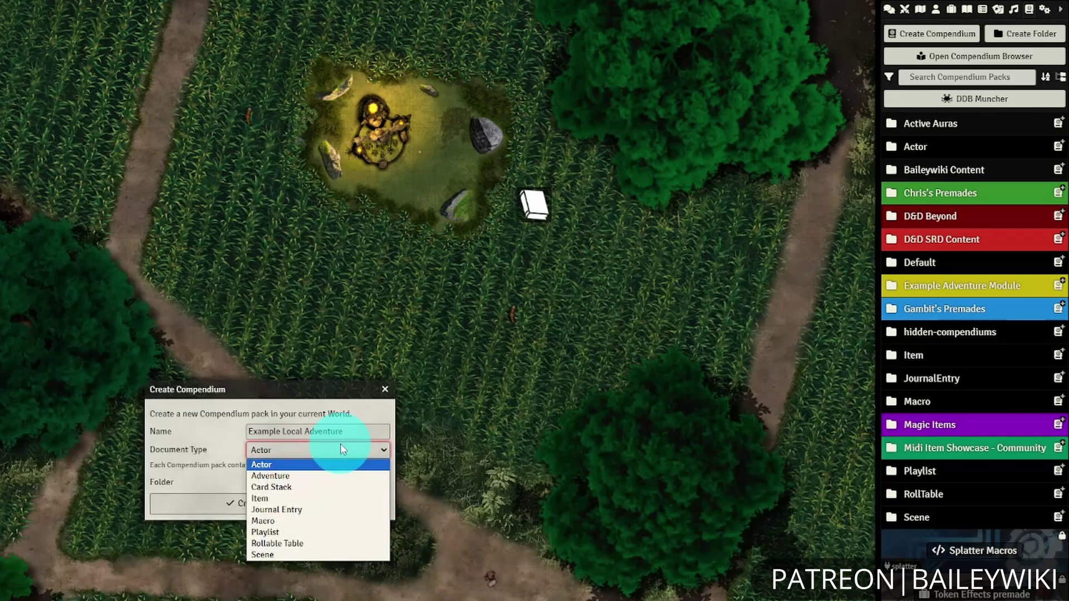
{"action": "left_click", "coordinate": [310, 476]}
{"action": "left_click", "coordinate": [331, 503]}
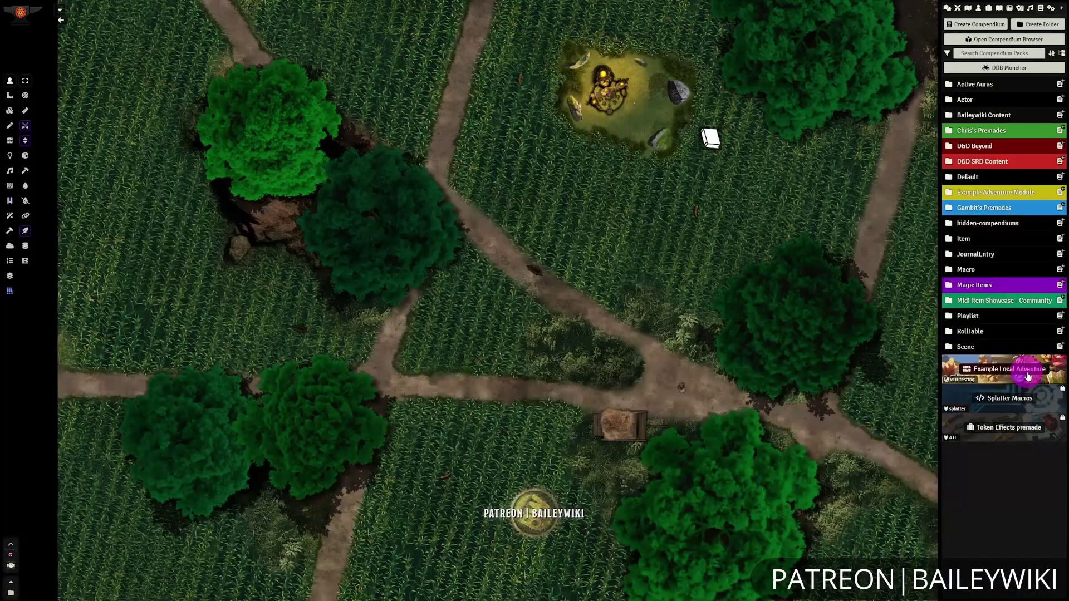
{"action": "left_click", "coordinate": [1007, 550]}
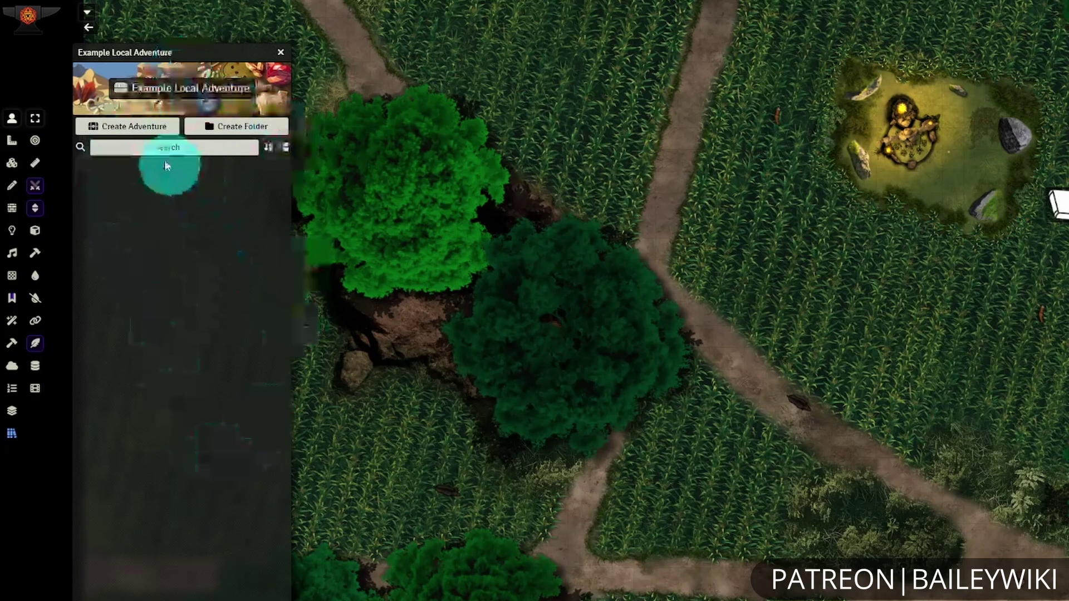
Start a new adventure and replace its New Adventure name with 'Sample Adventure'
{"action": "left_click", "coordinate": [137, 136]}
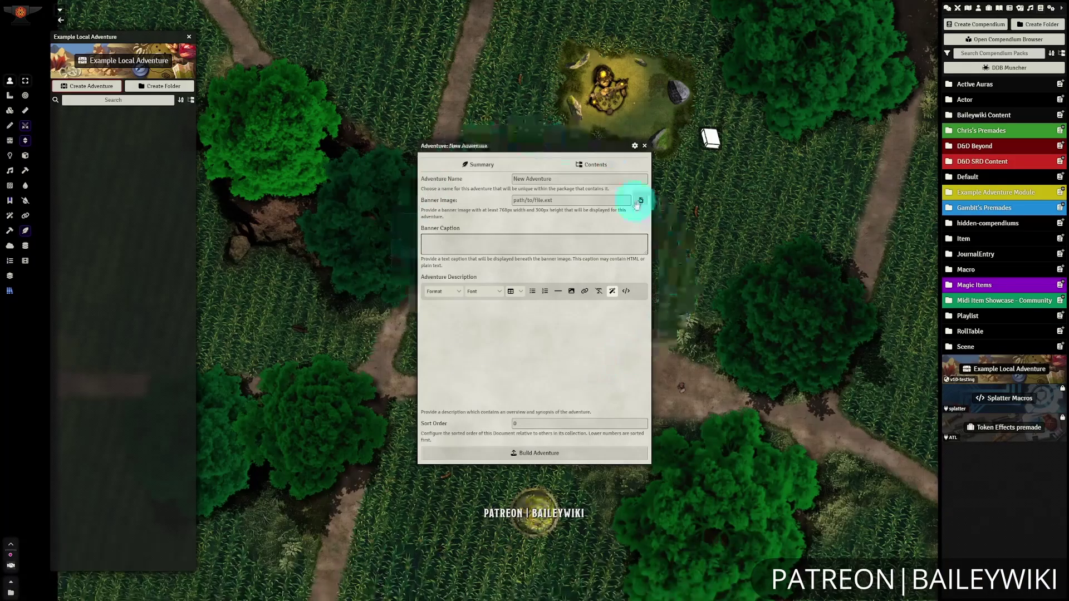
{"action": "left_click", "coordinate": [564, 177]}
{"action": "left_click_drag", "start_coordinate": [565, 177], "coordinate": [446, 178]}
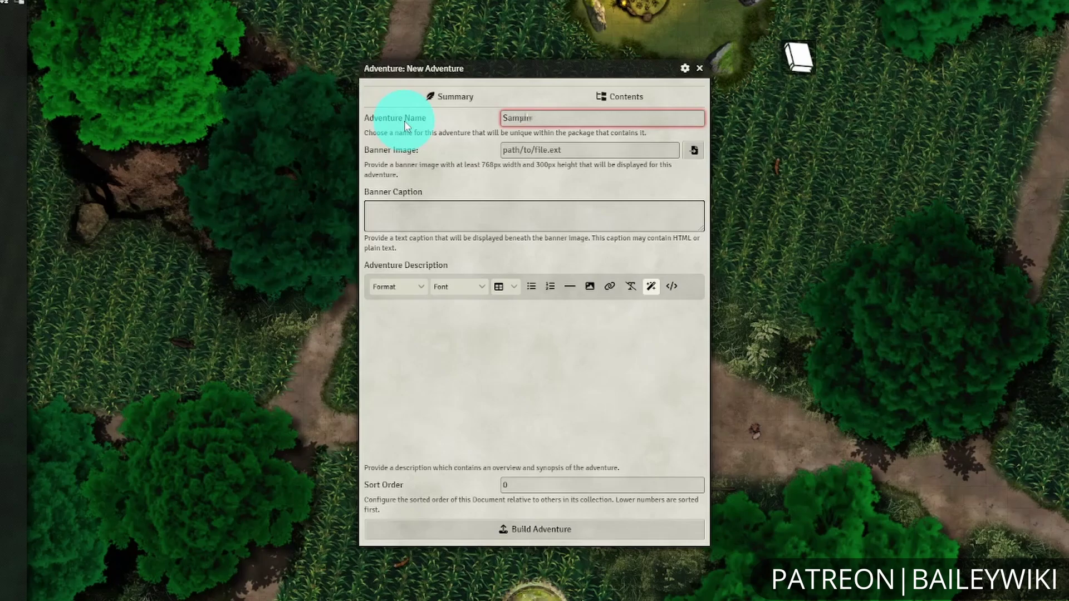
{"action": "type", "text": "Sample Adv"}
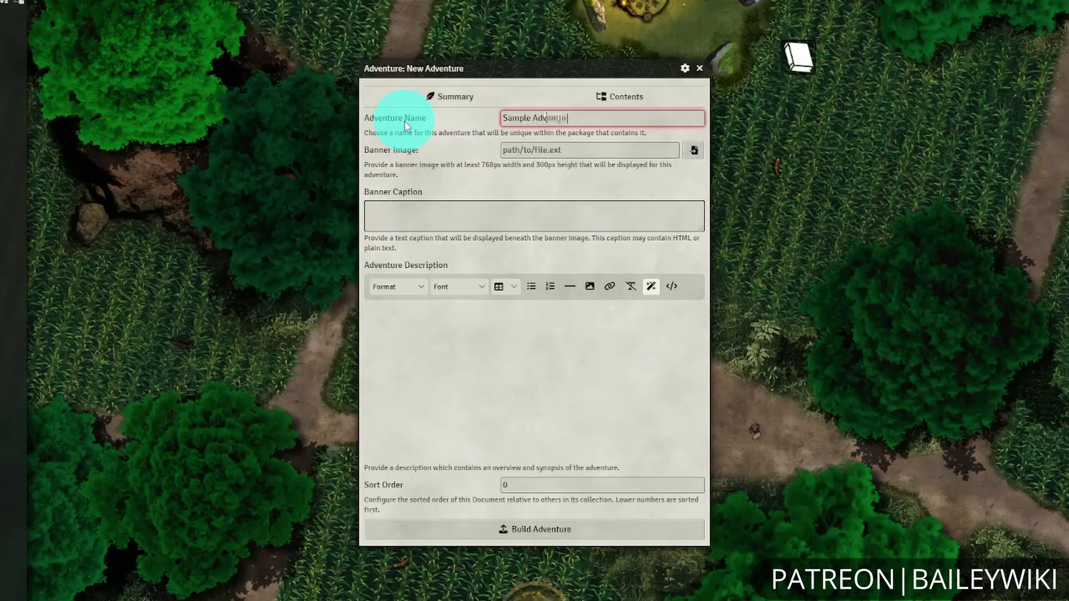
{"action": "type", "text": "enture"}
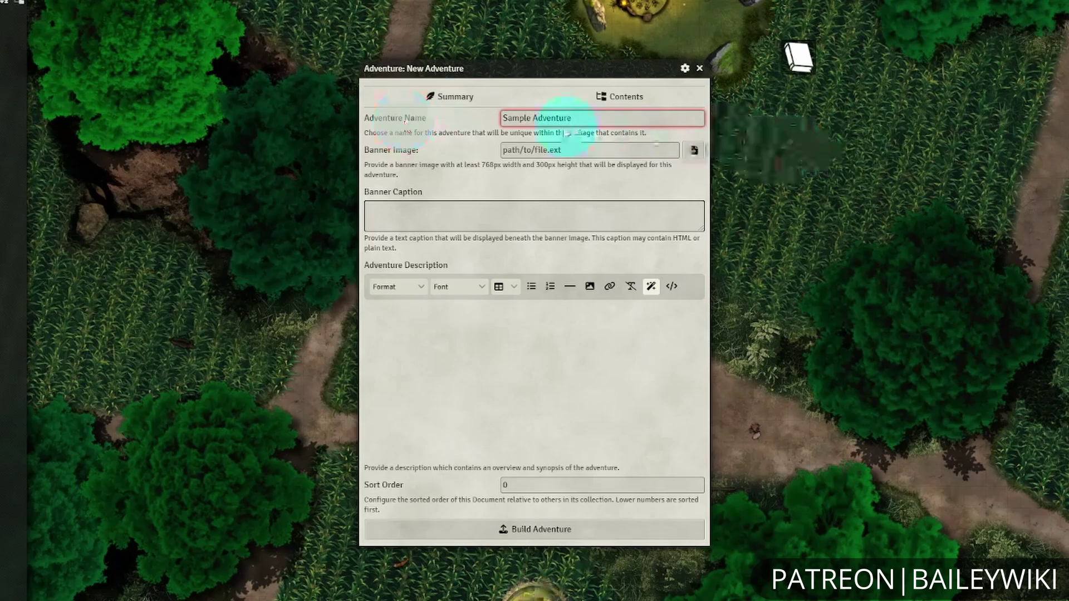
{"action": "left_click", "coordinate": [584, 150]}
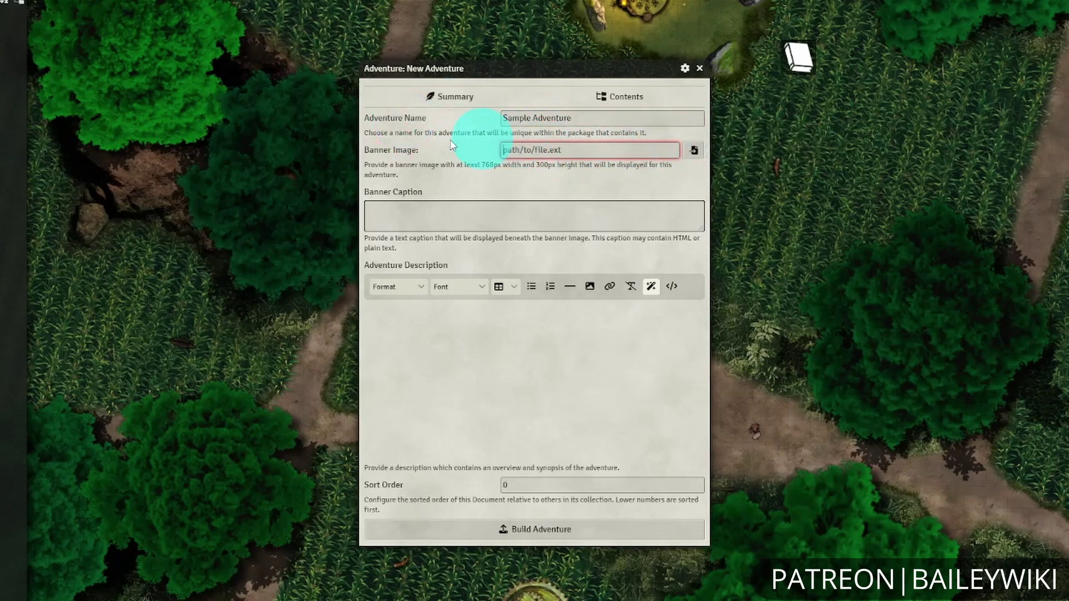
Pick an image from the premium towns artwork folder as the adventure banner
{"action": "left_click", "coordinate": [694, 150]}
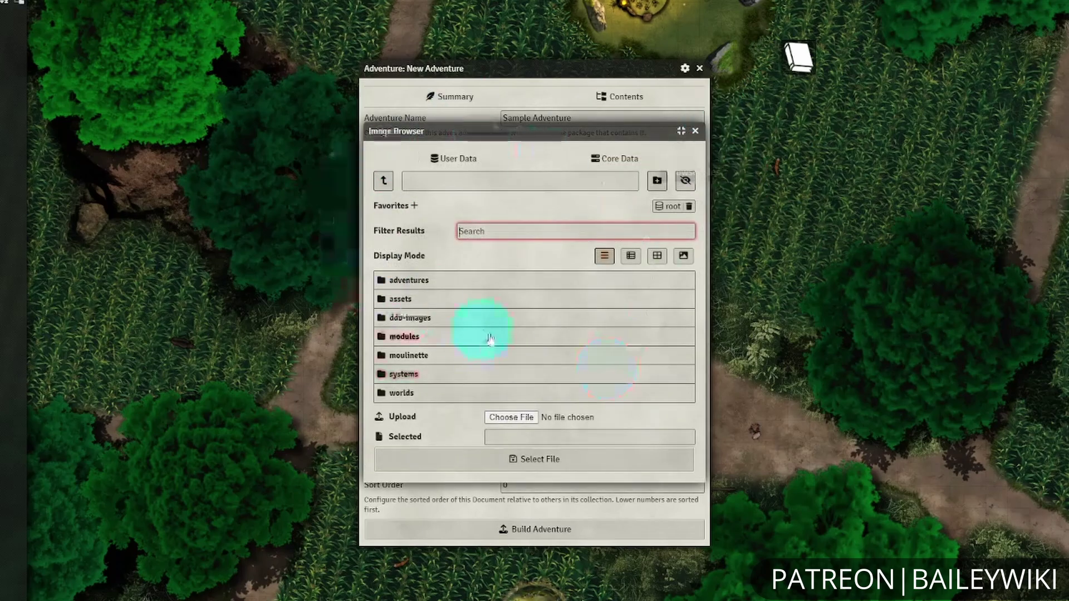
{"action": "left_click", "coordinate": [579, 336]}
{"action": "scroll", "coordinate": [529, 445], "scroll_direction": "down", "scroll_amount": 5}
{"action": "left_click", "coordinate": [465, 566]}
{"action": "left_click", "coordinate": [559, 557]}
{"action": "double_click", "coordinate": [559, 554]}
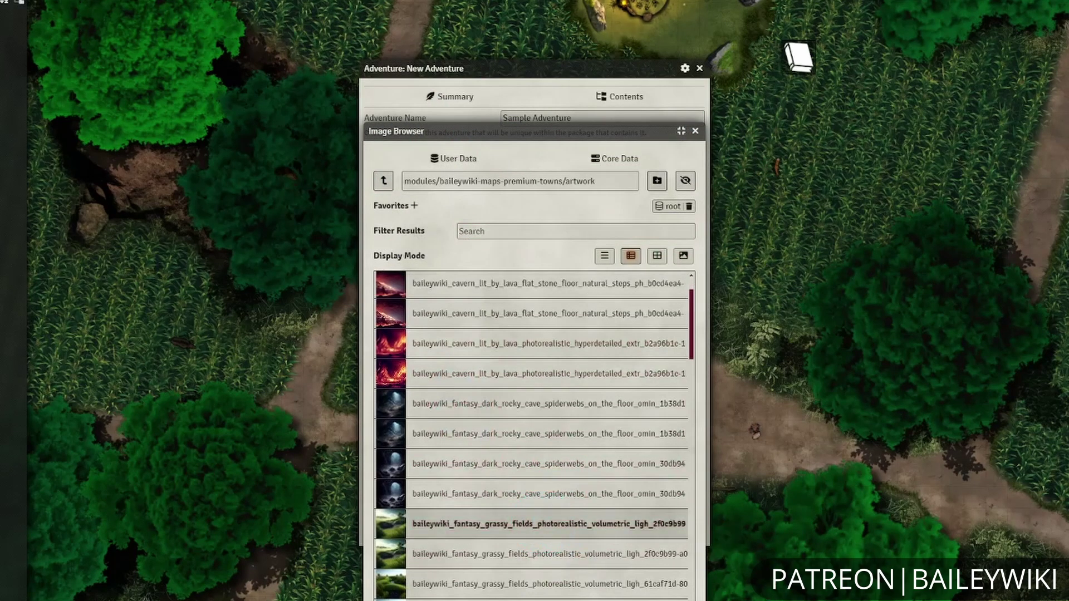
Add the caption 'Rolling countryside' and description 'This is my sample Adventure', then view Contents
{"action": "left_click", "coordinate": [494, 215]}
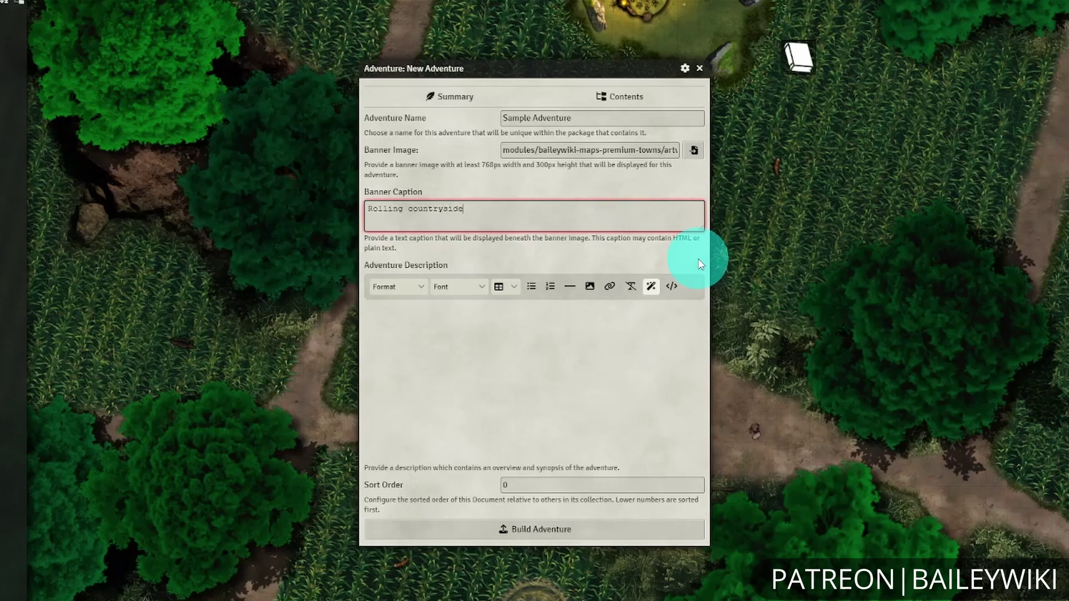
{"action": "left_click", "coordinate": [700, 264]}
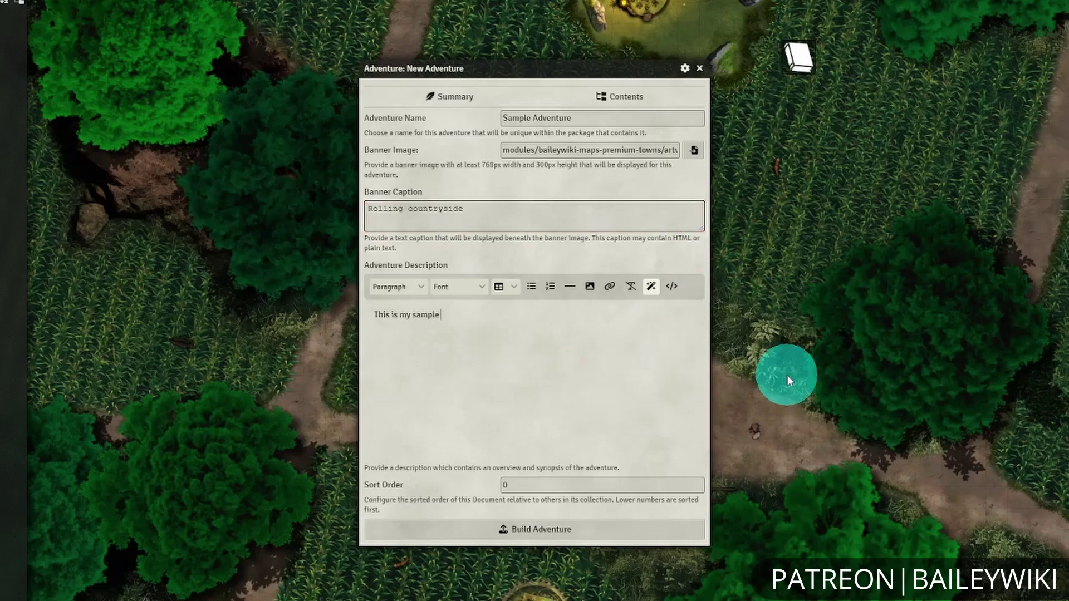
{"action": "left_click", "coordinate": [512, 485]}
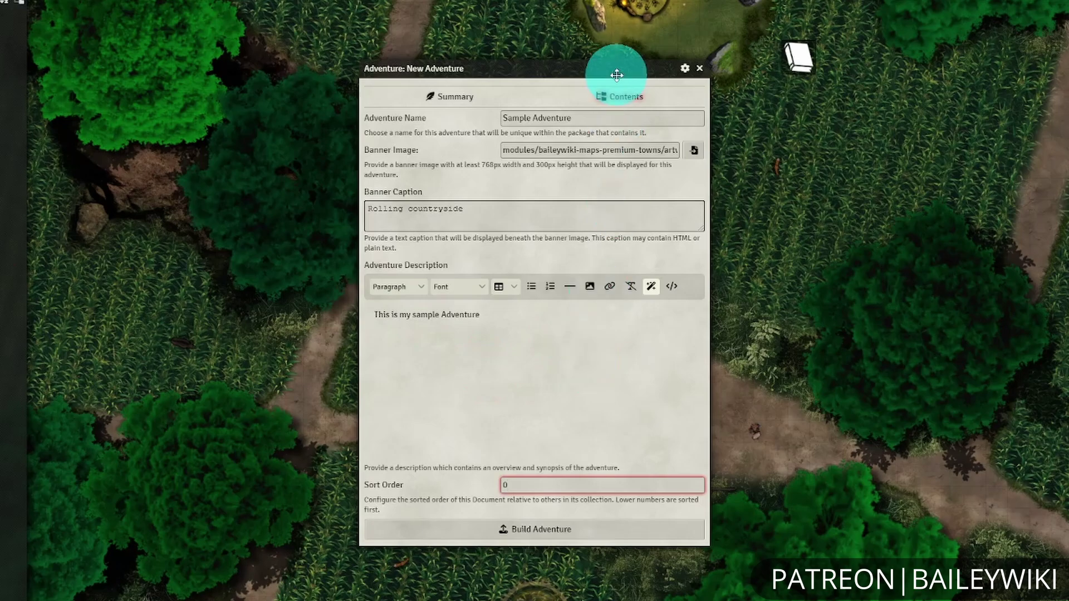
{"action": "left_click", "coordinate": [622, 95]}
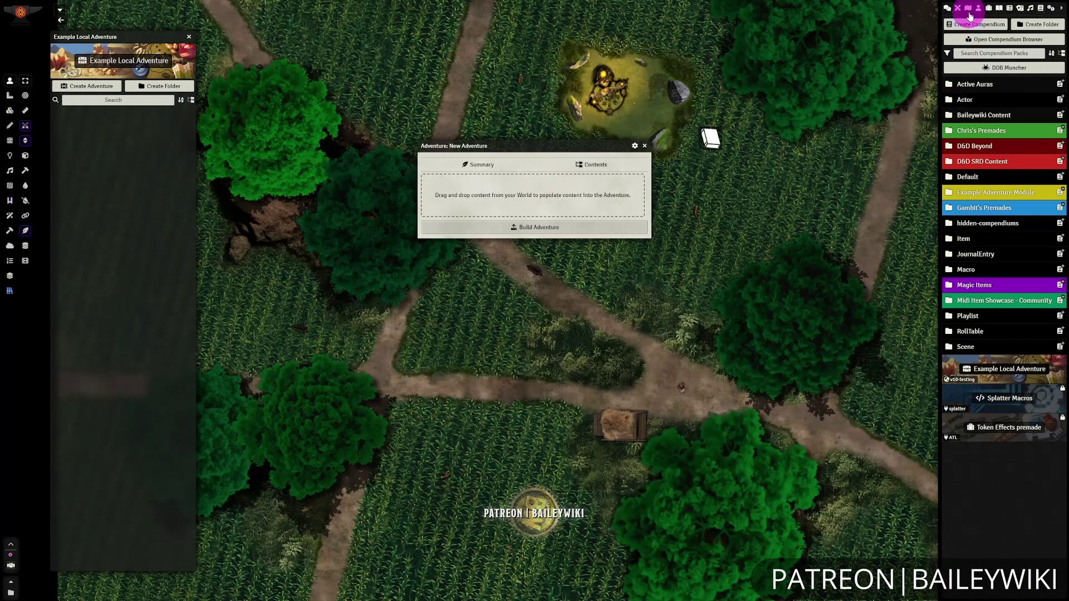
Add the Example Adventure Scenes and Example Adventure Actors folders to the adventure's contents
{"action": "left_click", "coordinate": [968, 9]}
{"action": "left_click_drag", "start_coordinate": [991, 85], "coordinate": [534, 192]}
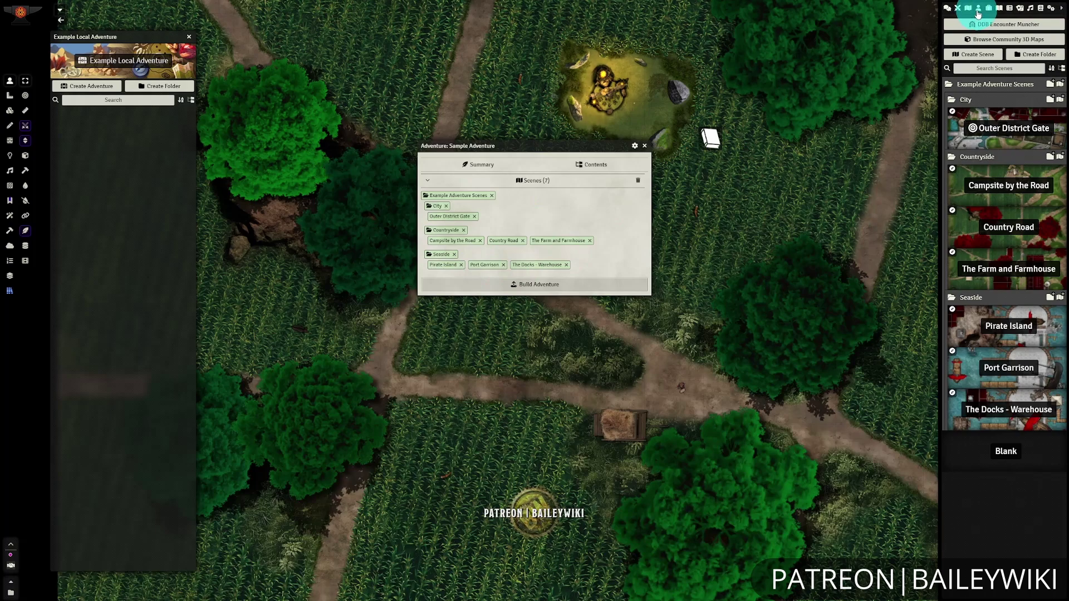
{"action": "left_click", "coordinate": [977, 12]}
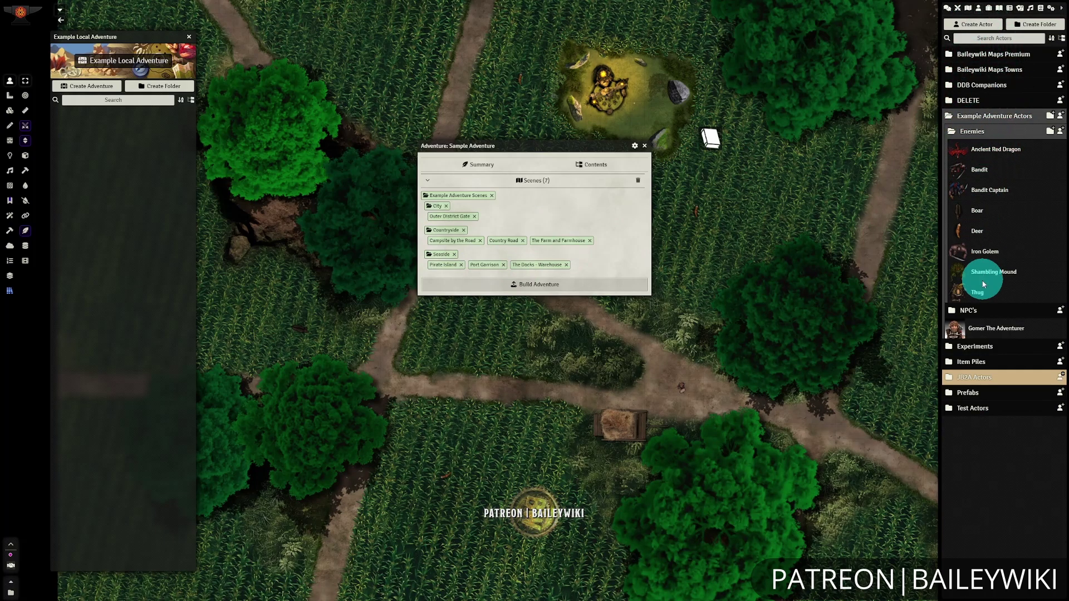
{"action": "left_click", "coordinate": [972, 313]}
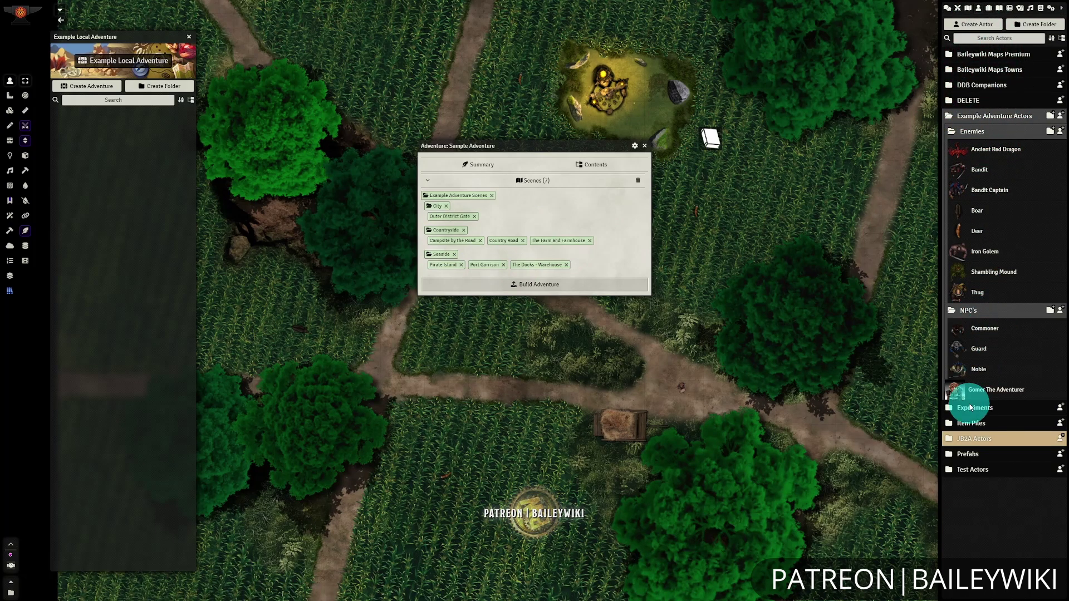
{"action": "left_click", "coordinate": [969, 310]}
{"action": "left_click", "coordinate": [973, 133]}
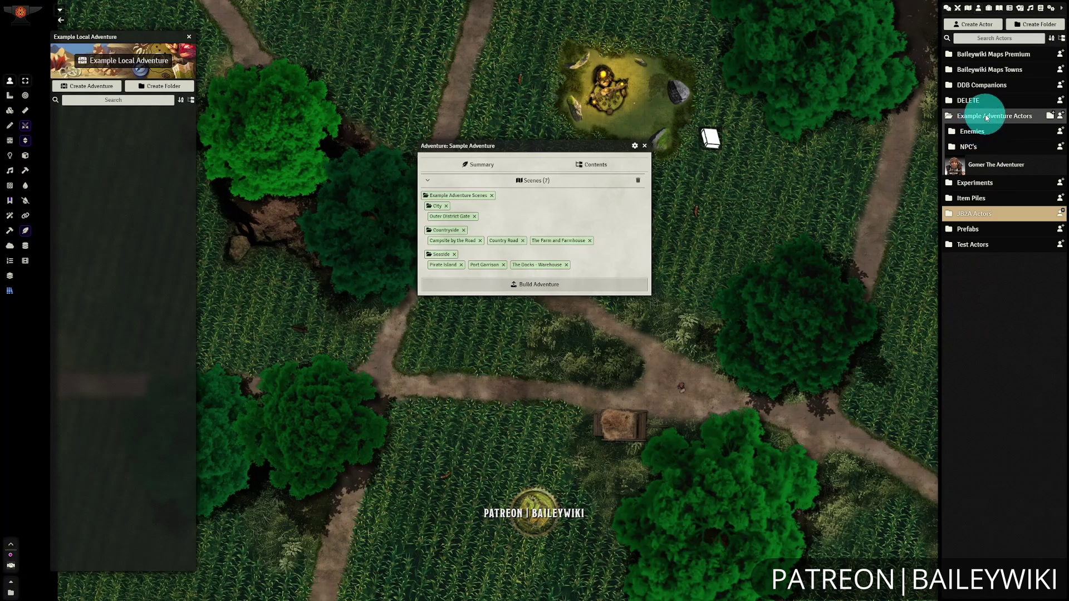
{"action": "left_click", "coordinate": [983, 115]}
{"action": "left_click_drag", "start_coordinate": [983, 116], "coordinate": [579, 211]}
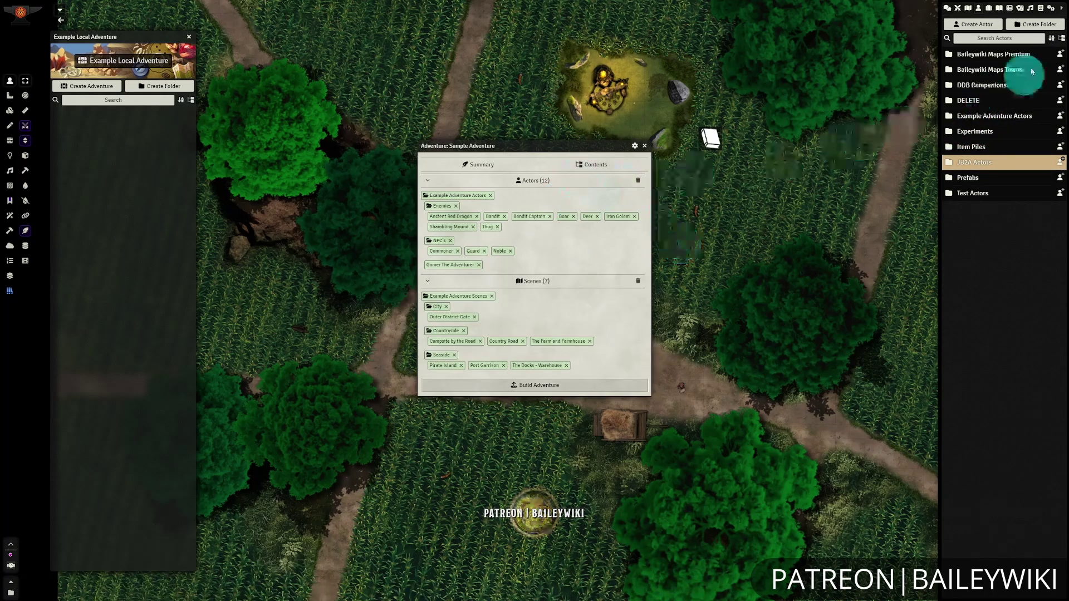
Add the Example Adventure Items and Example Adventure Journals folders, then return to the summary
{"action": "left_click", "coordinate": [988, 8]}
{"action": "left_click", "coordinate": [986, 54]}
{"action": "left_click_drag", "start_coordinate": [987, 54], "coordinate": [579, 222]}
{"action": "left_click", "coordinate": [999, 8]}
{"action": "left_click", "coordinate": [1002, 70]}
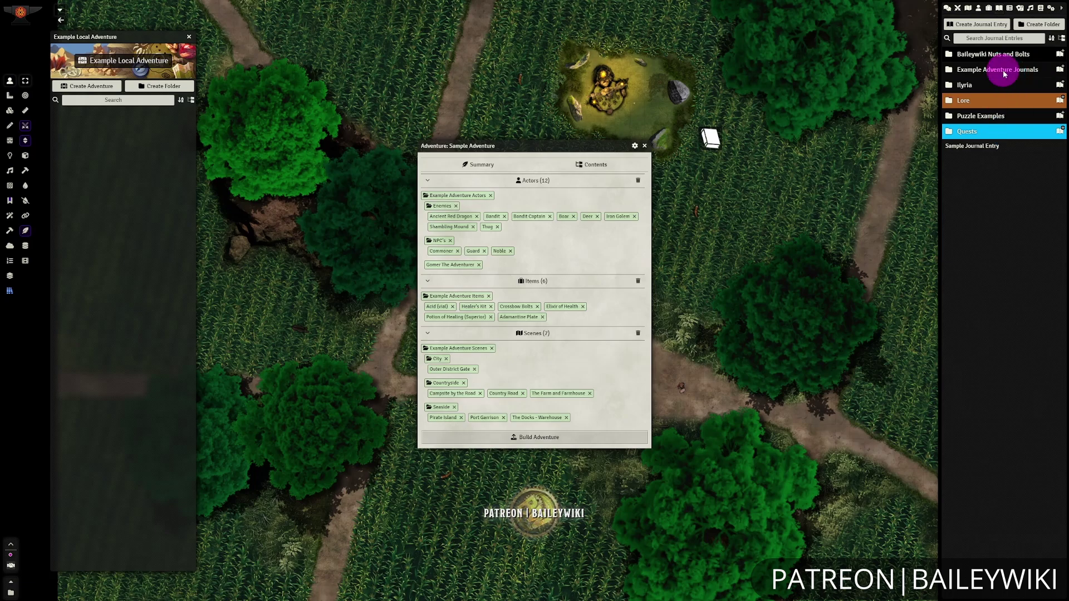
{"action": "left_click_drag", "start_coordinate": [1002, 69], "coordinate": [648, 433]}
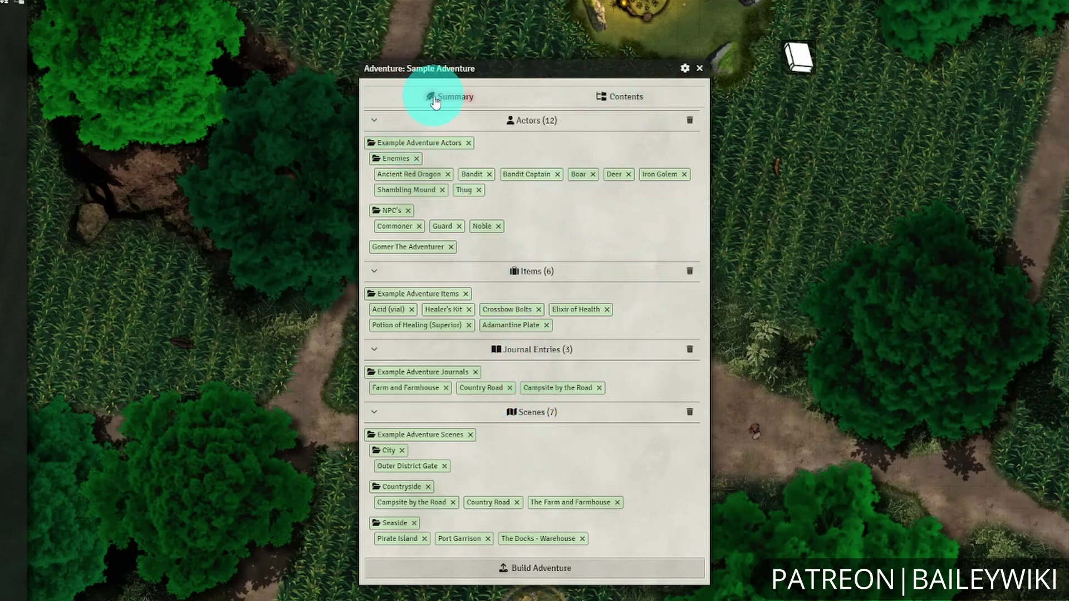
{"action": "left_click", "coordinate": [456, 98]}
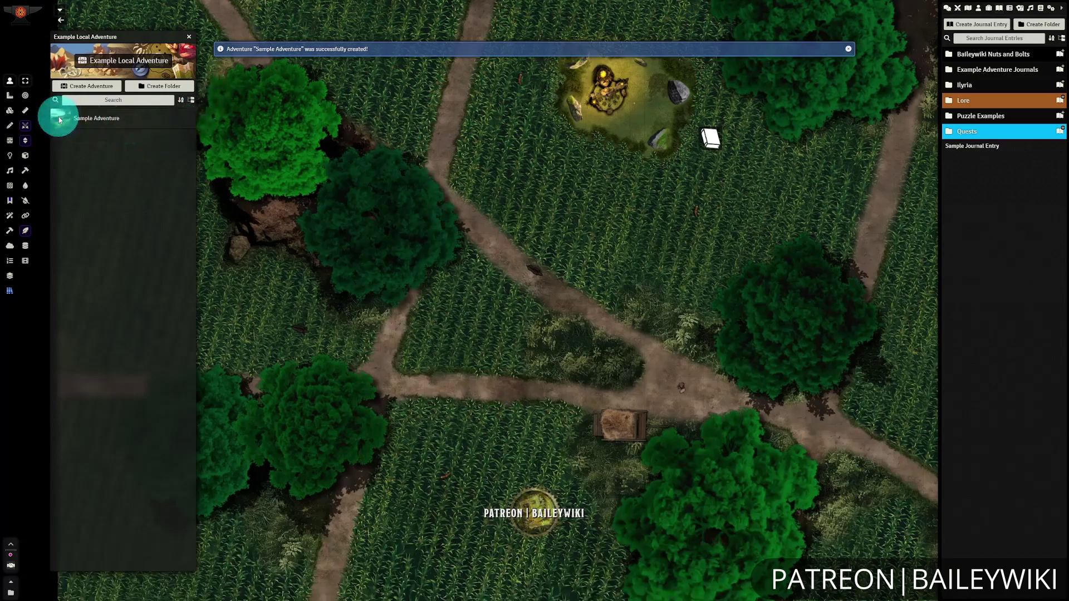
Open the built Sample Adventure from the Example Local Adventure compendium
{"action": "left_click", "coordinate": [93, 123]}
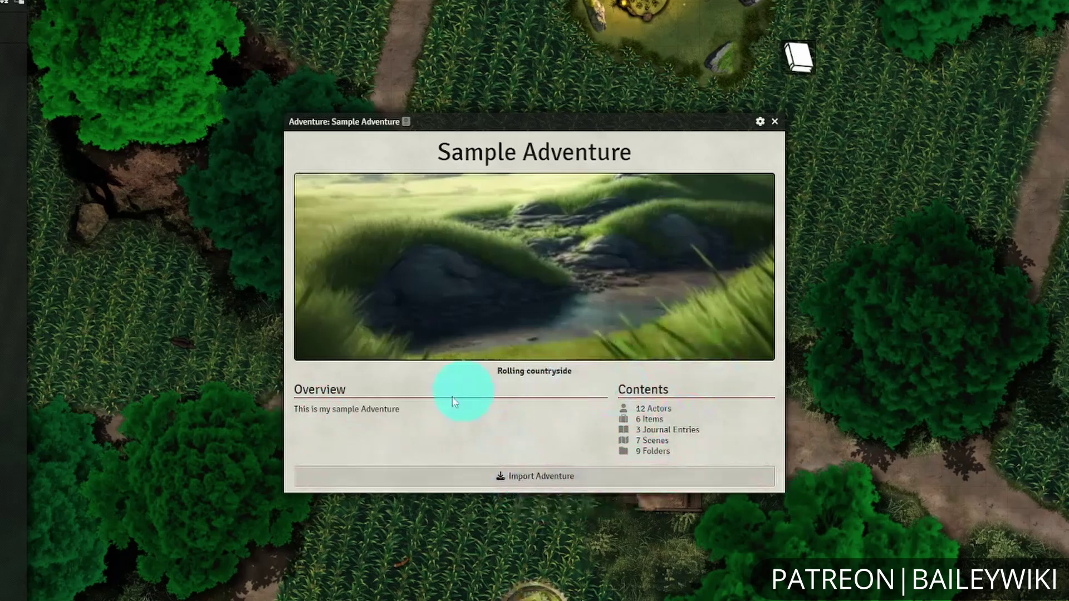
Import Sample Adventure into the world, overwriting the existing content
{"action": "left_click", "coordinate": [600, 482]}
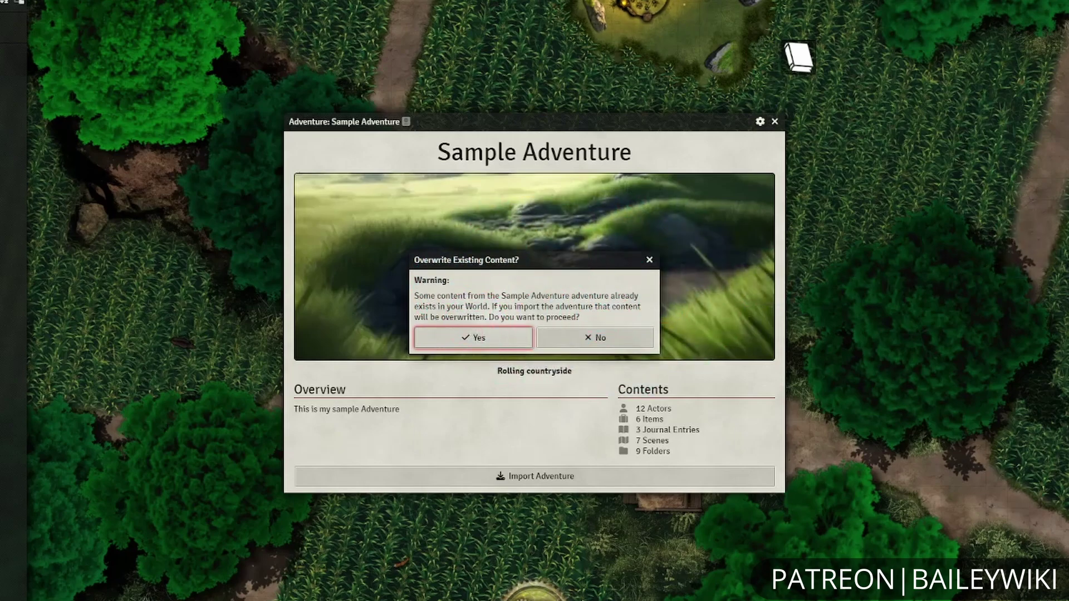
{"action": "left_click", "coordinate": [491, 345]}
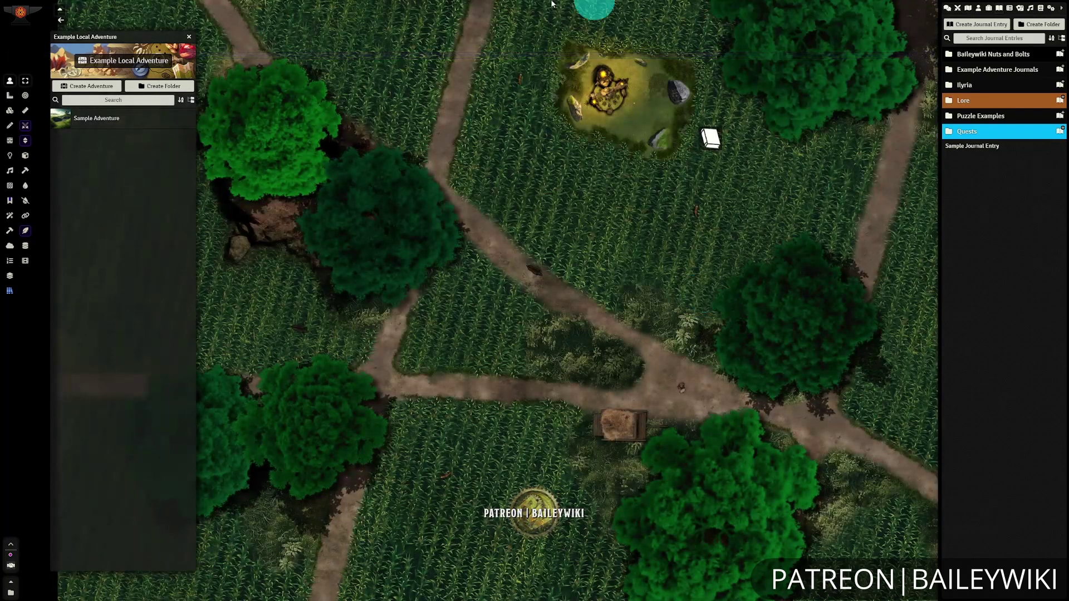
{"action": "left_click", "coordinate": [967, 8]}
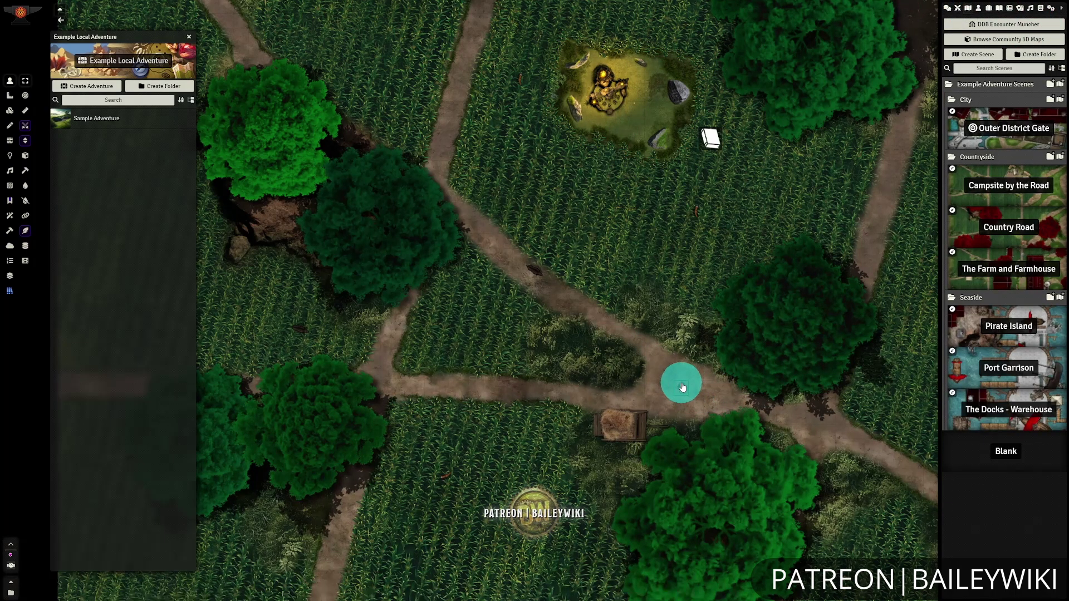
Load The Docks - Warehouse scene and place an Iron Golem token from Enemies on its street
{"action": "scroll", "coordinate": [724, 250], "scroll_direction": "down", "scroll_amount": 10}
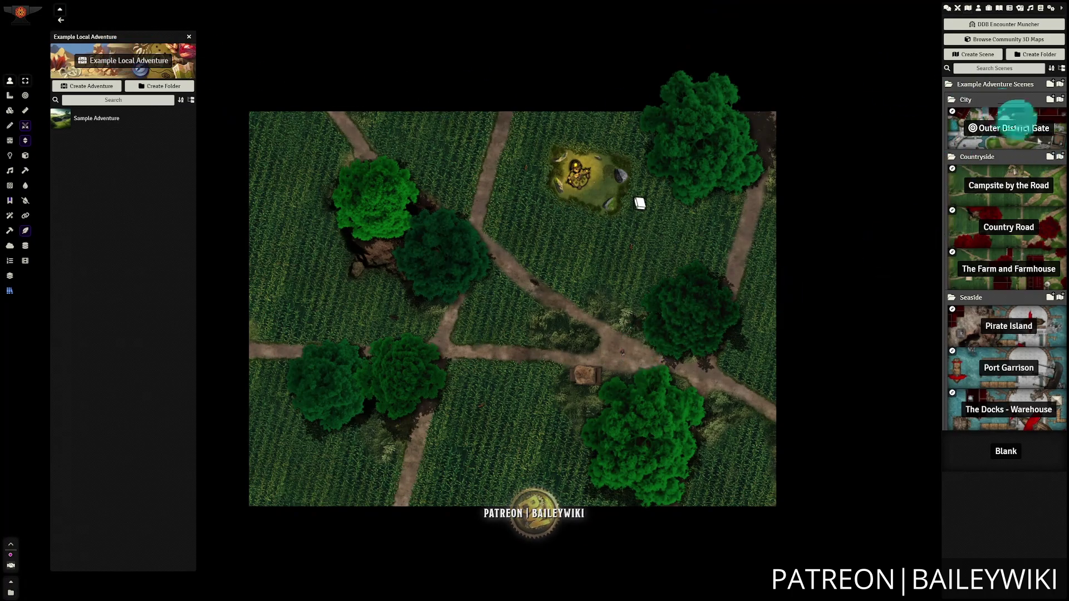
{"action": "left_click", "coordinate": [1032, 416]}
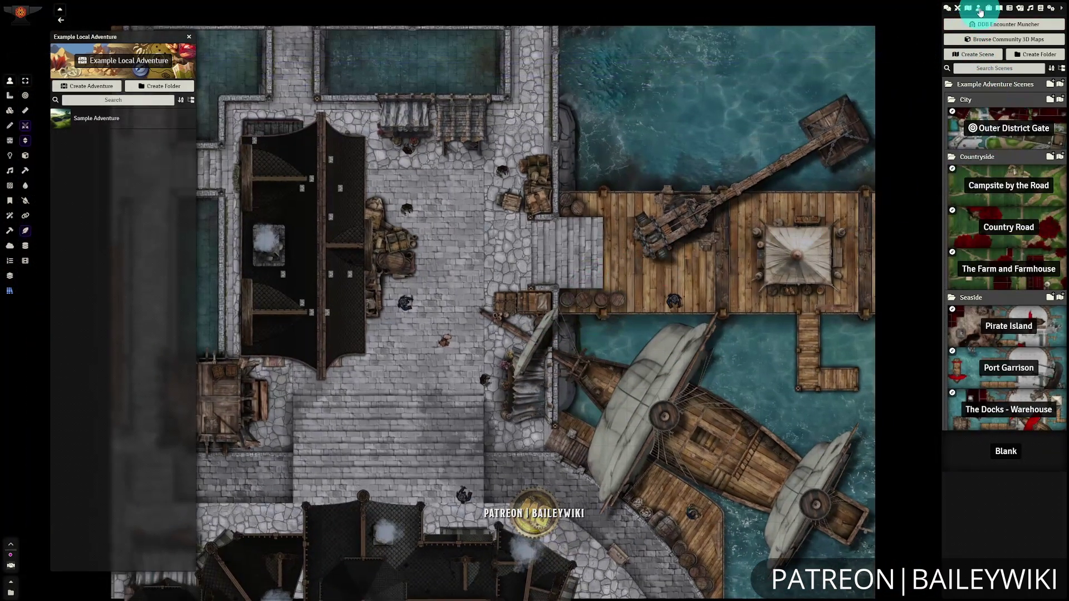
{"action": "left_click", "coordinate": [978, 8]}
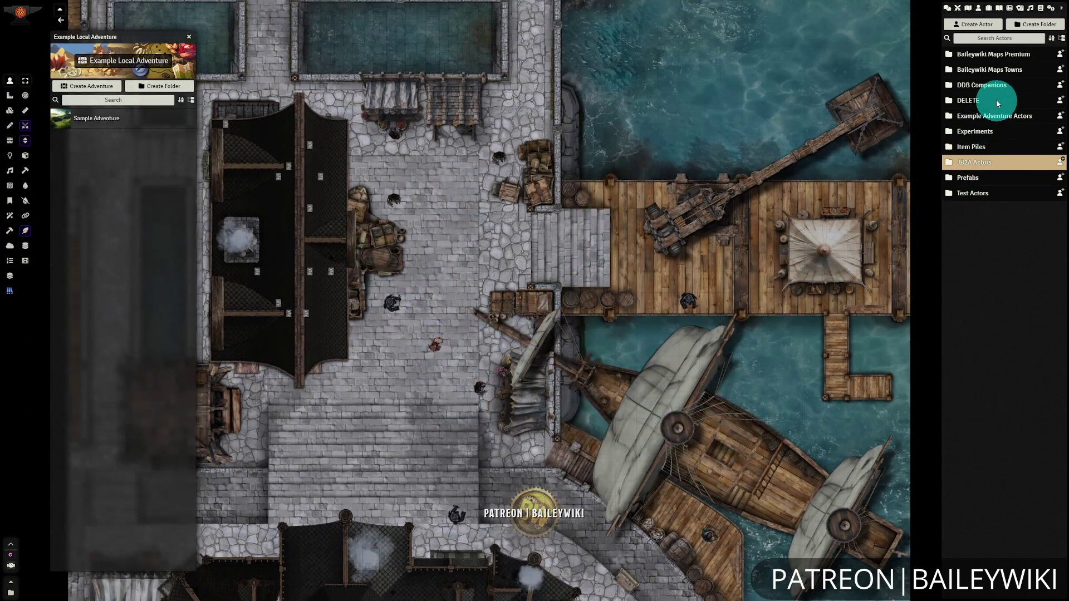
{"action": "left_click", "coordinate": [996, 116]}
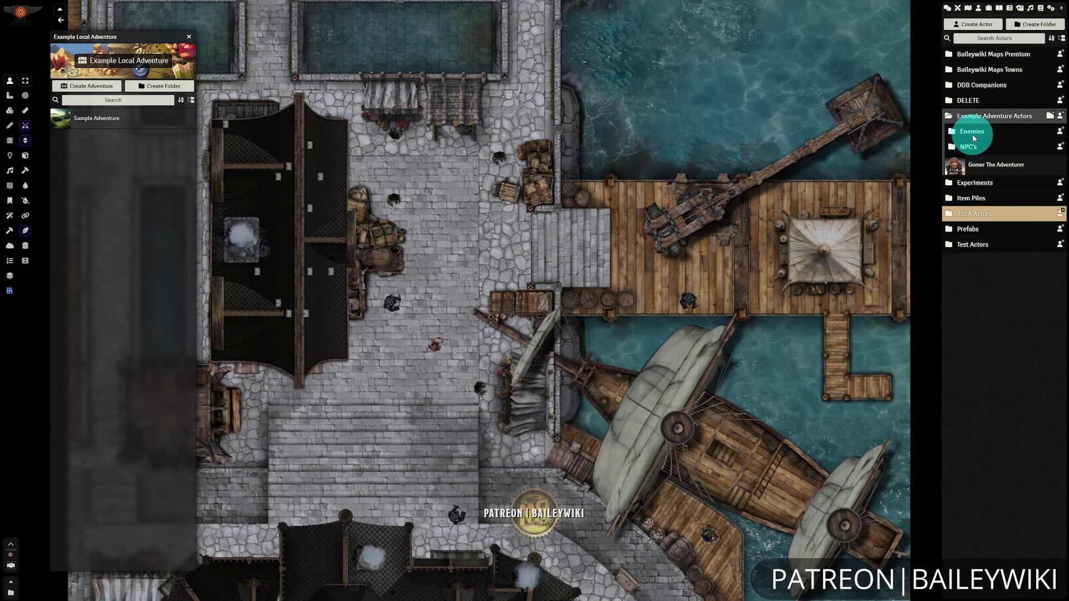
{"action": "left_click", "coordinate": [977, 134]}
{"action": "left_click", "coordinate": [978, 132]}
{"action": "left_click", "coordinate": [978, 134]}
{"action": "left_click_drag", "start_coordinate": [988, 255], "coordinate": [484, 246]}
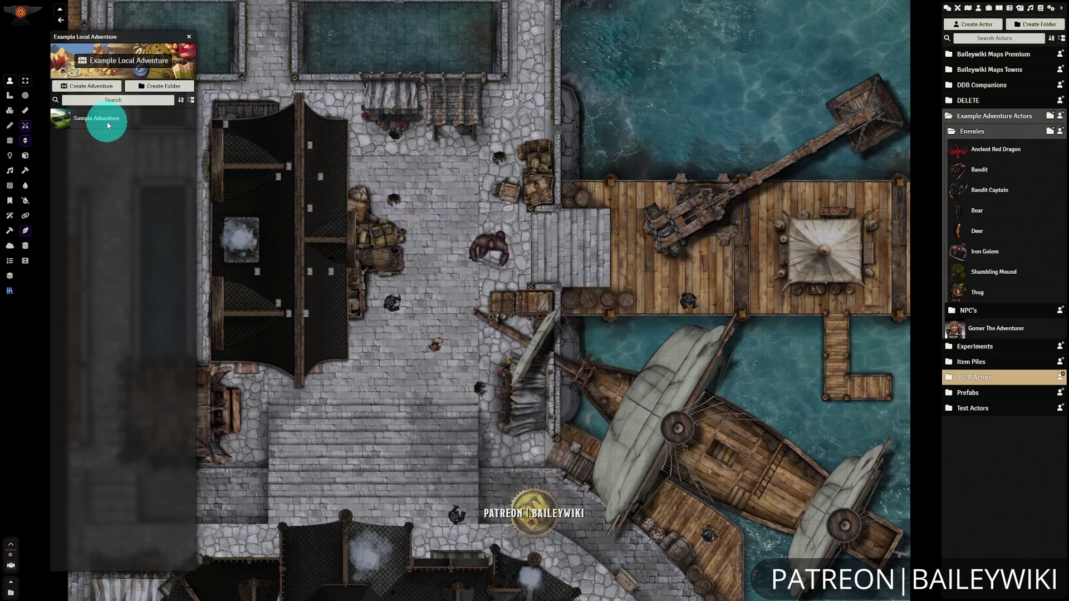
{"action": "left_click", "coordinate": [1039, 9]}
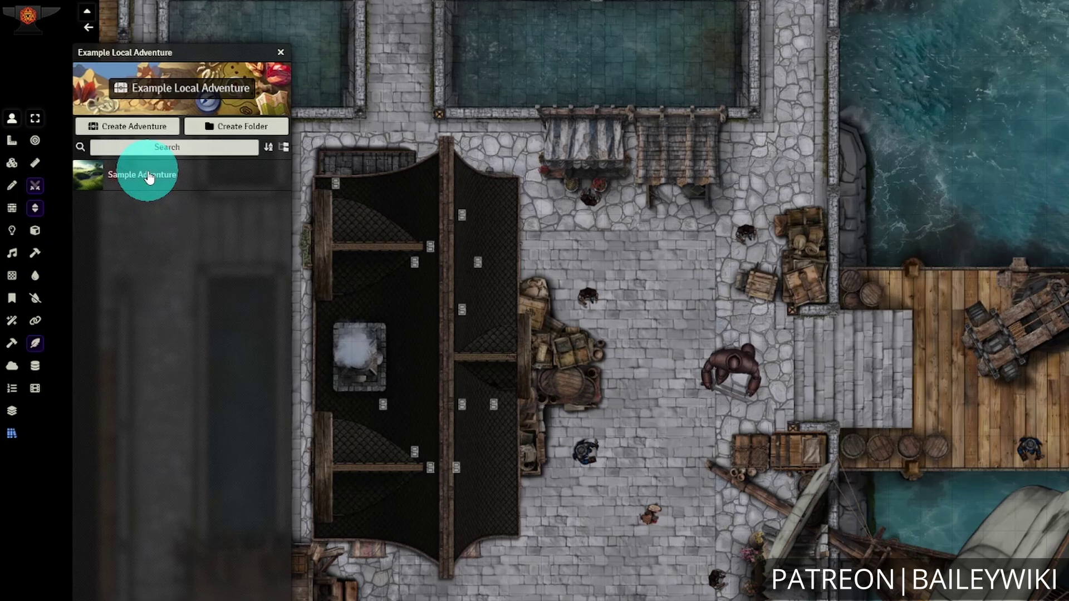
Reopen Sample Adventure with Rebuild Adventure and view its Contents tab
{"action": "right_click", "coordinate": [148, 176]}
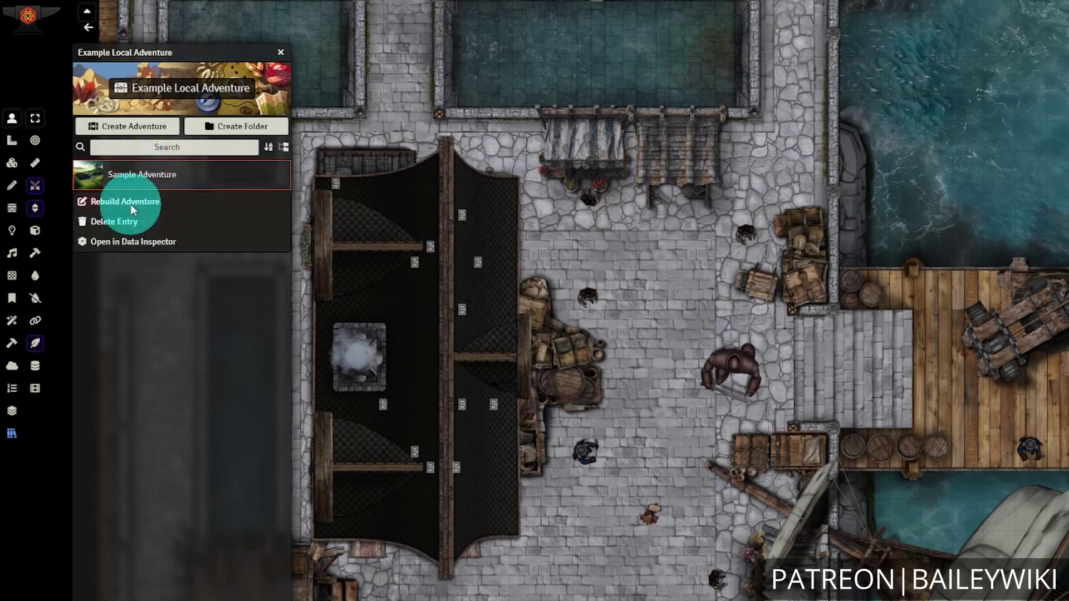
{"action": "left_click", "coordinate": [131, 207]}
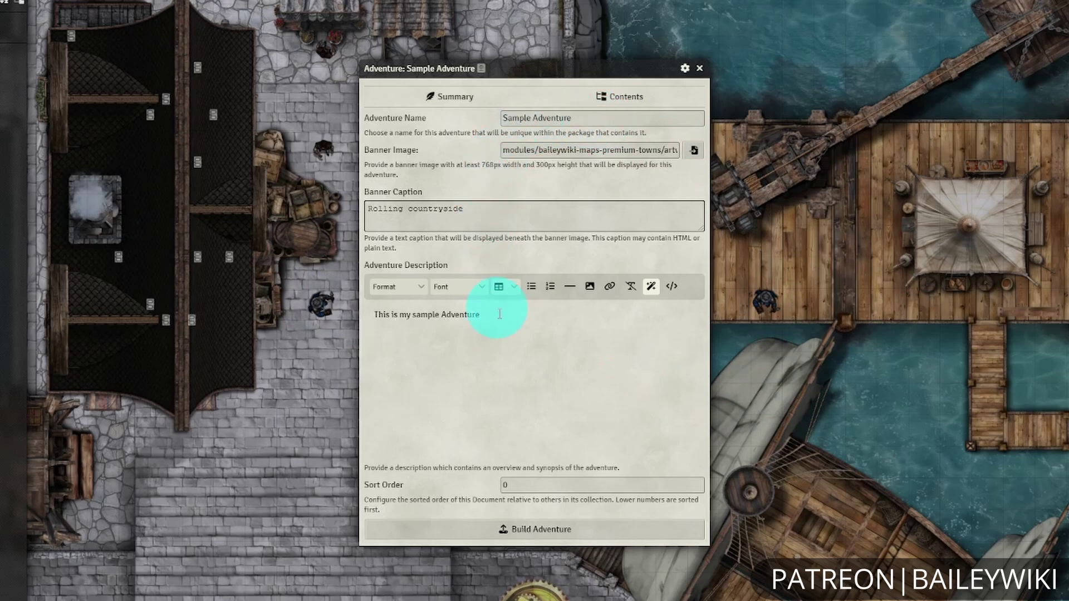
{"action": "left_click", "coordinate": [622, 96]}
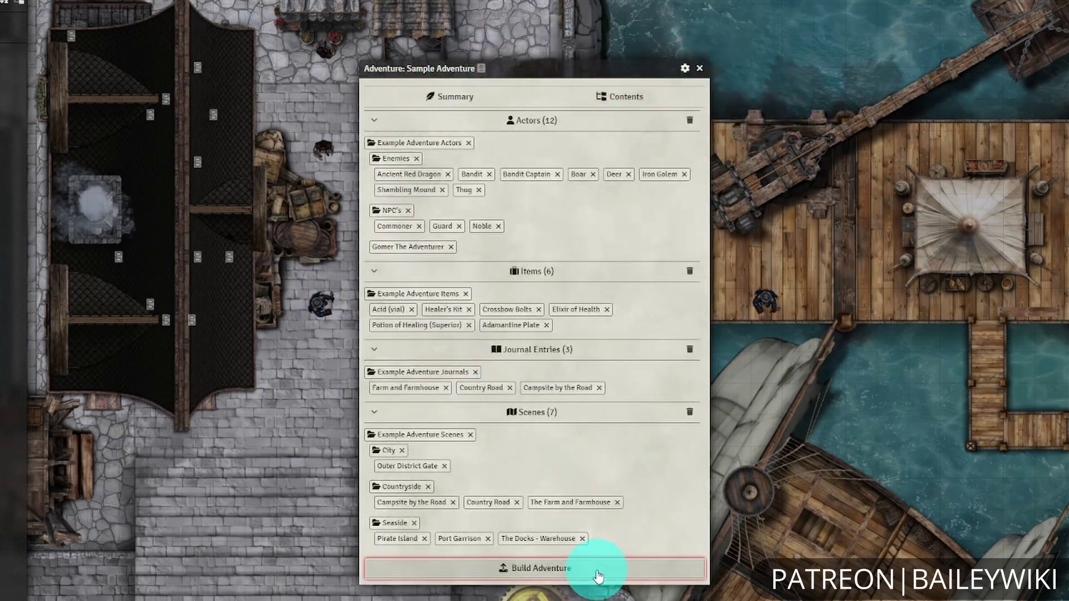
{"action": "left_click_drag", "start_coordinate": [542, 65], "coordinate": [465, 84]}
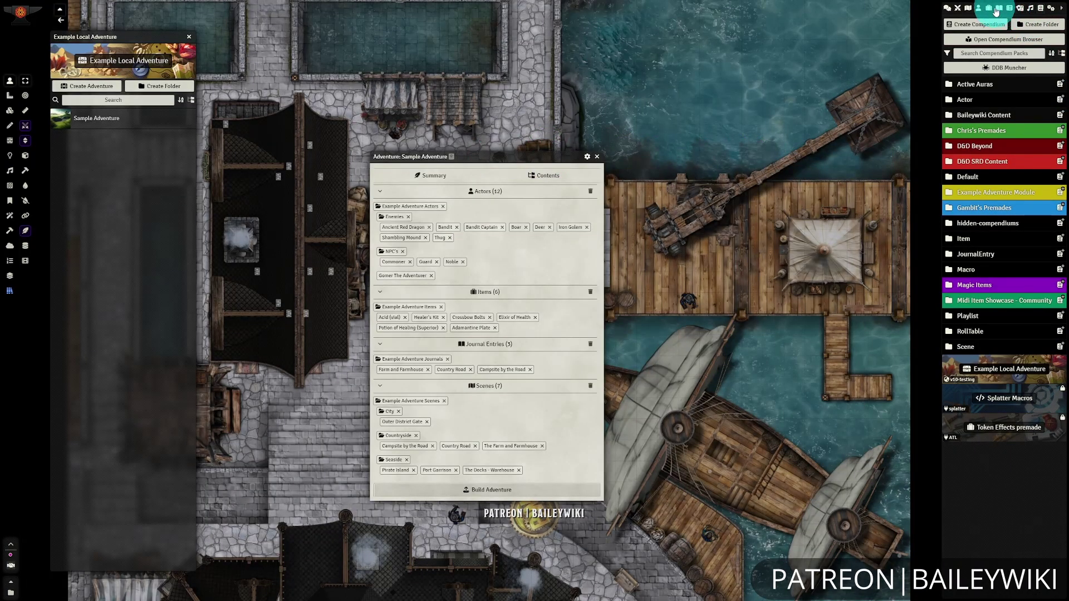
{"action": "left_click", "coordinate": [998, 11]}
Add the line 'This is a test' to Country Road's Overview page and close the journal
{"action": "left_click", "coordinate": [979, 69]}
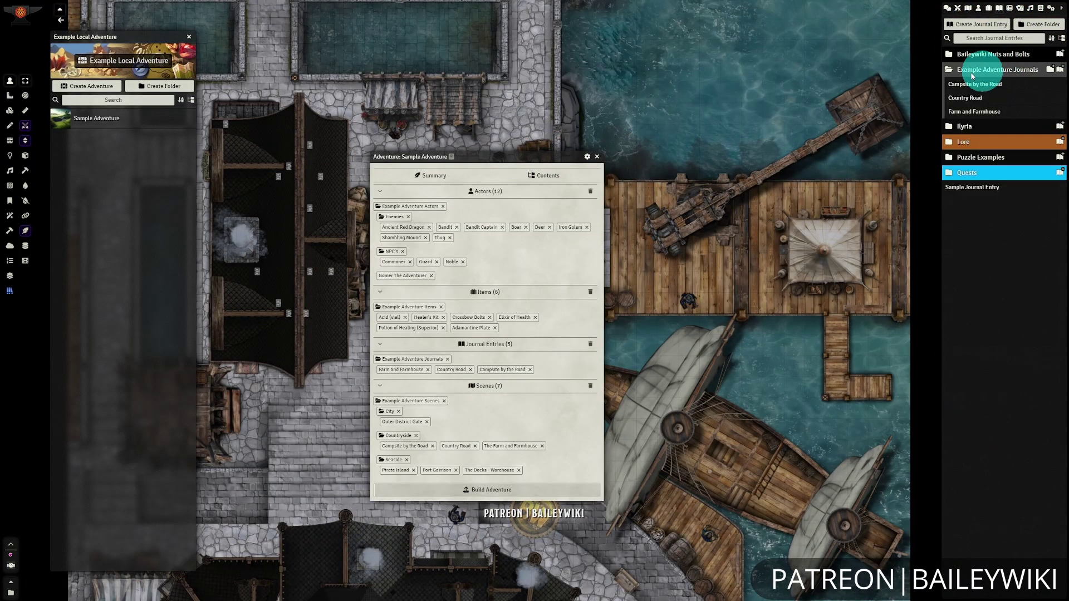
{"action": "left_click", "coordinate": [980, 99]}
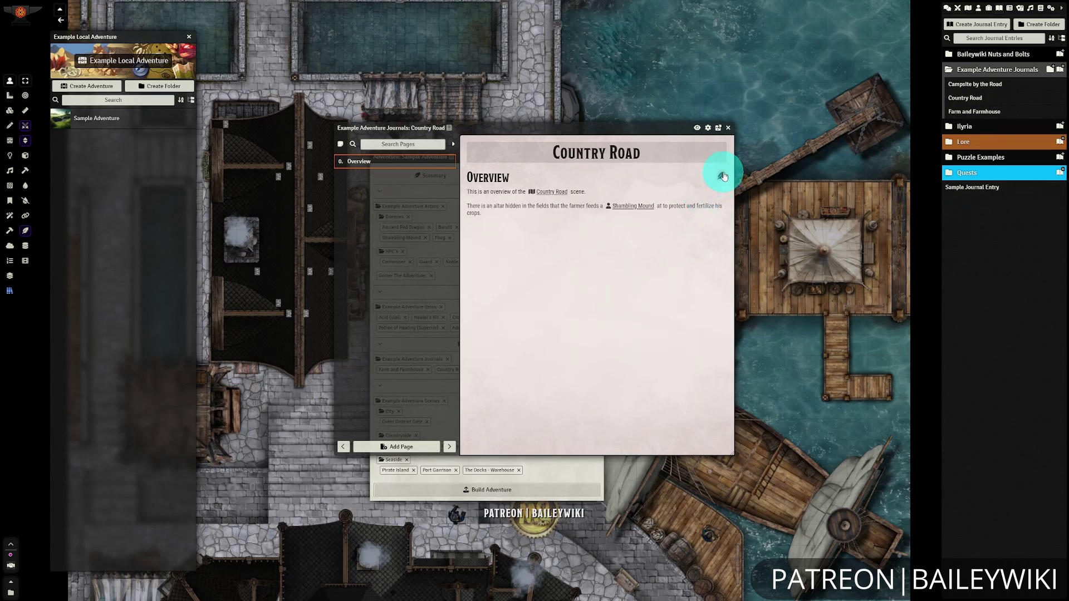
{"action": "left_click", "coordinate": [722, 176]}
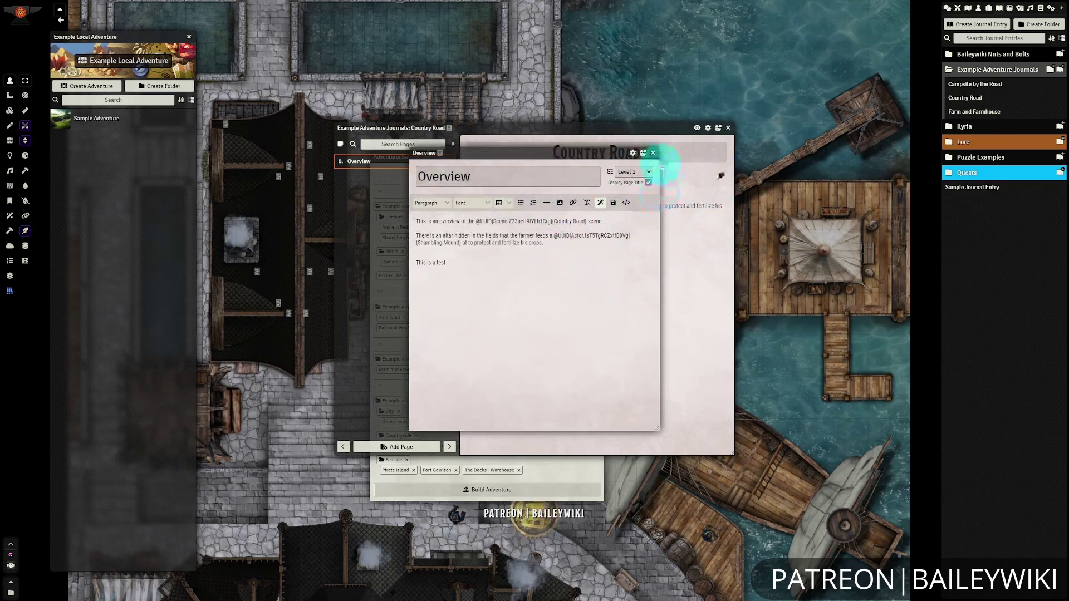
{"action": "left_click", "coordinate": [653, 155]}
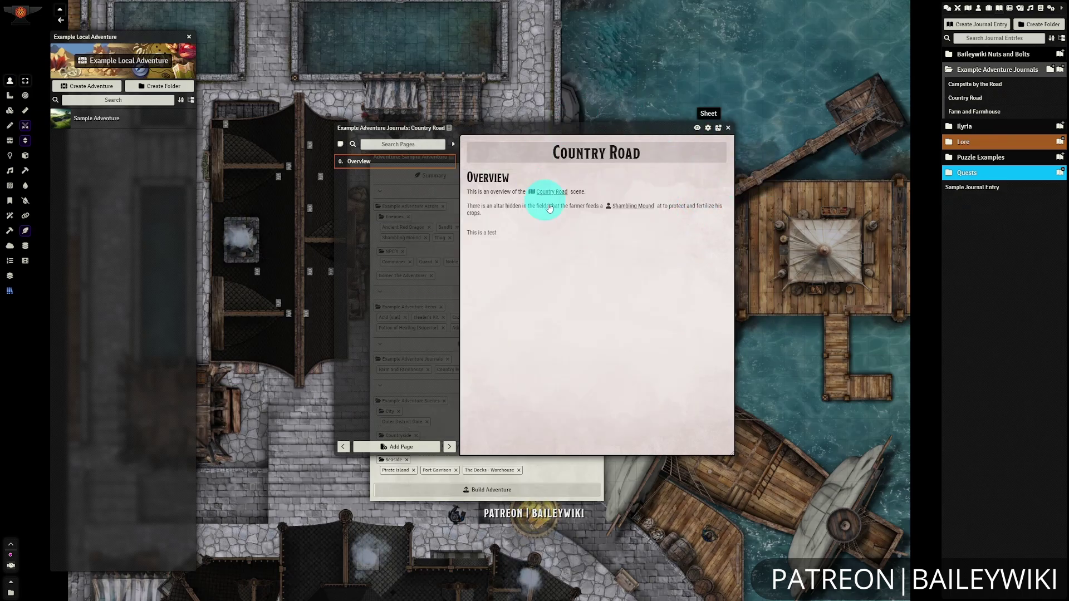
{"action": "left_click", "coordinate": [728, 128]}
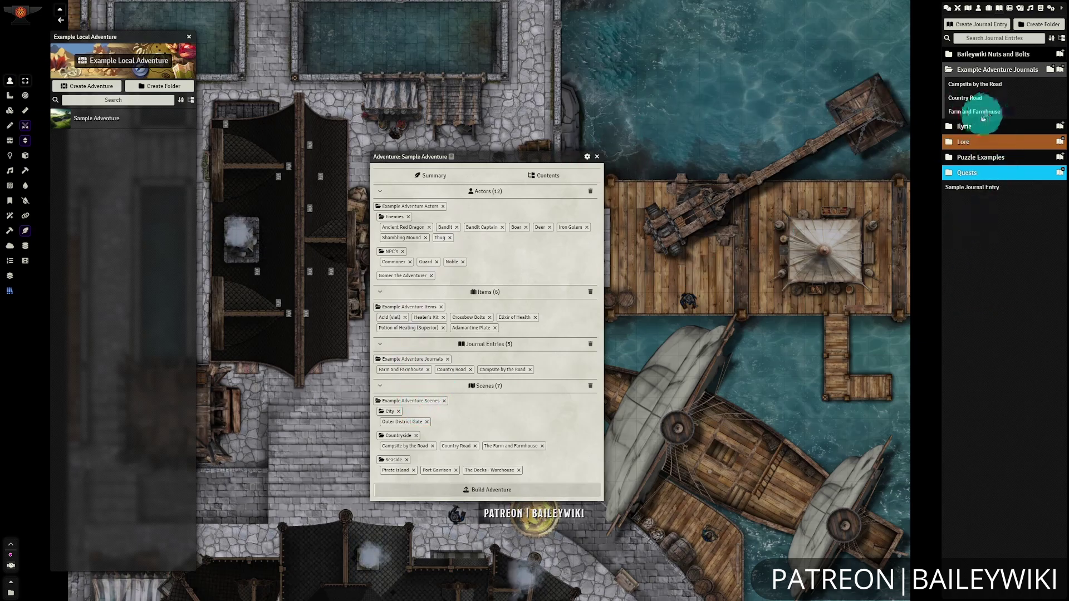
Add and then remove the Ilyria journal folder, and rebuild Sample Adventure
{"action": "left_click_drag", "start_coordinate": [548, 500], "coordinate": [551, 479]}
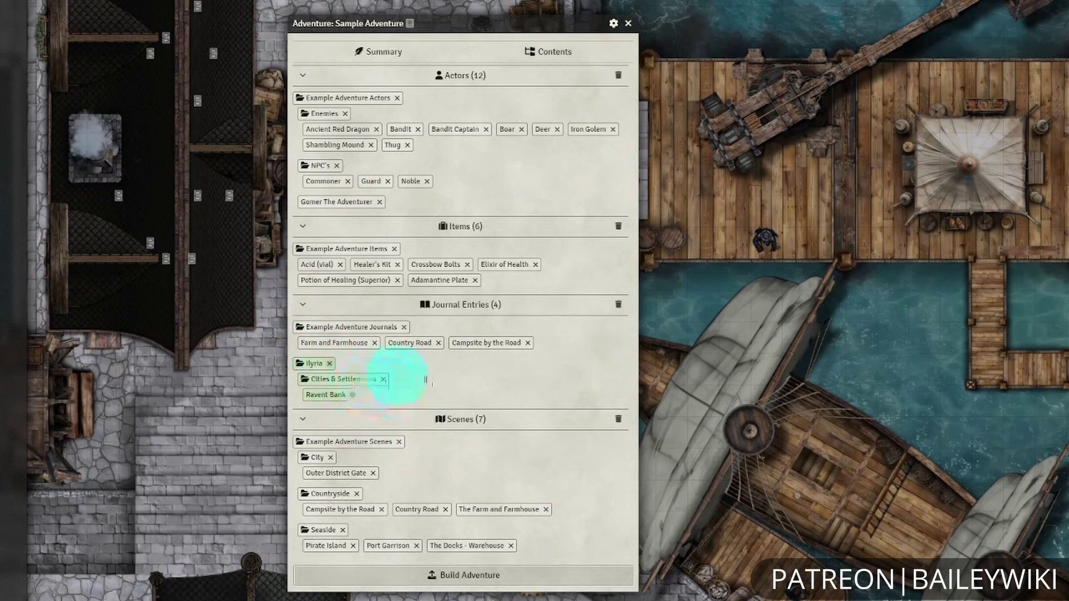
{"action": "left_click", "coordinate": [383, 379]}
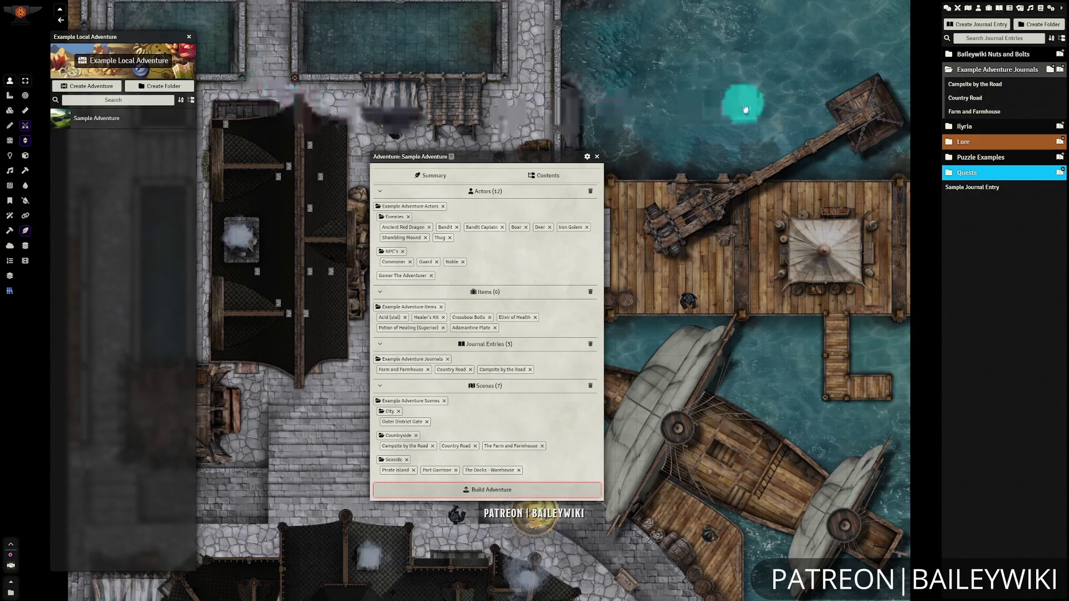
{"action": "left_click", "coordinate": [968, 8]}
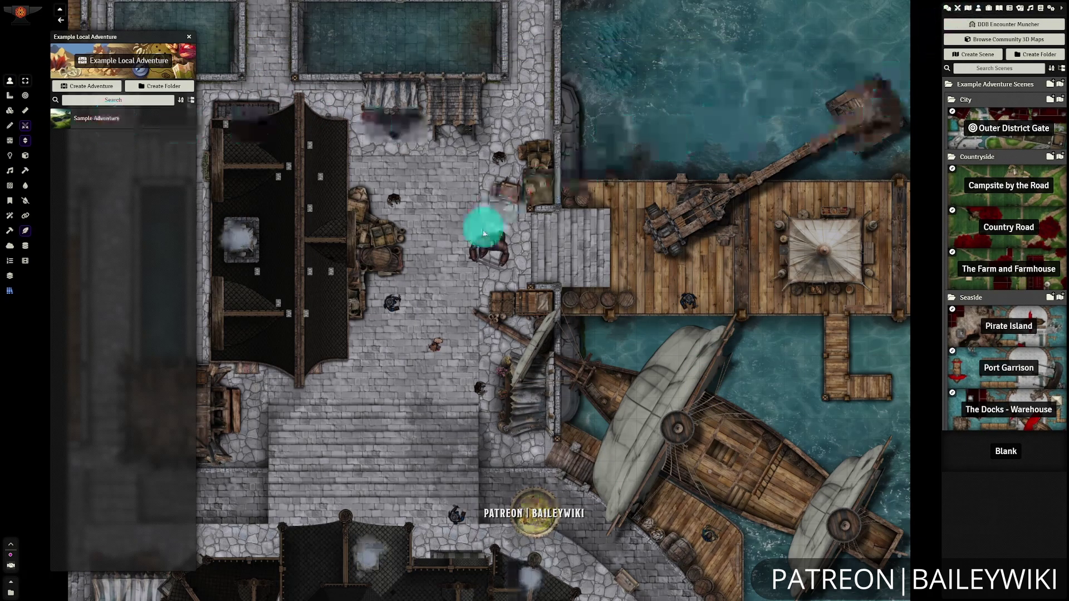
Import the rebuilt Sample Adventure again, confirming overwrite of existing content
{"action": "left_click", "coordinate": [94, 122]}
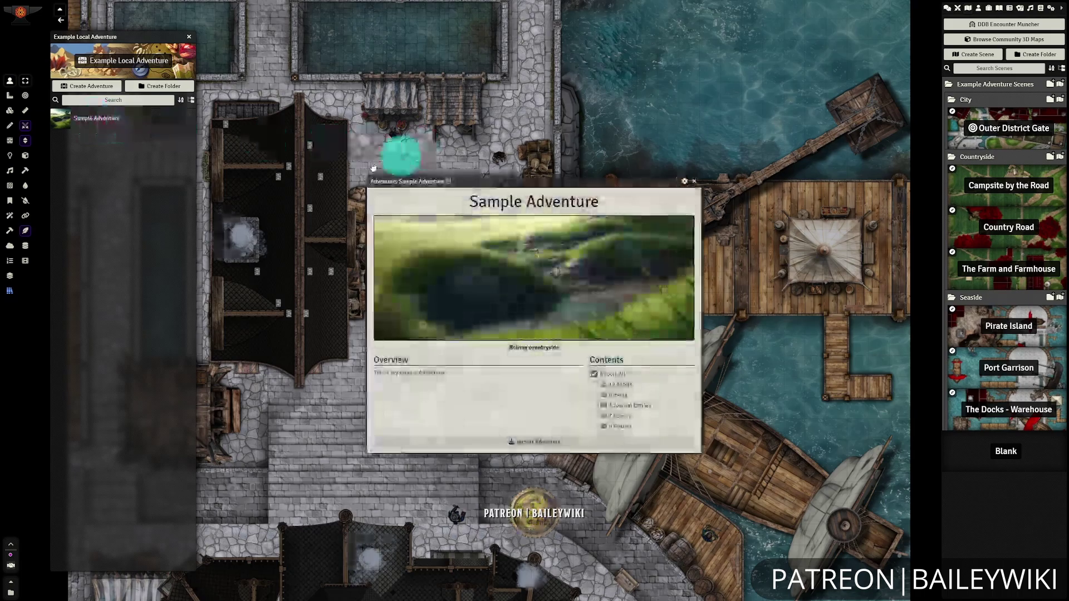
{"action": "left_click", "coordinate": [531, 442]}
{"action": "left_click", "coordinate": [502, 325]}
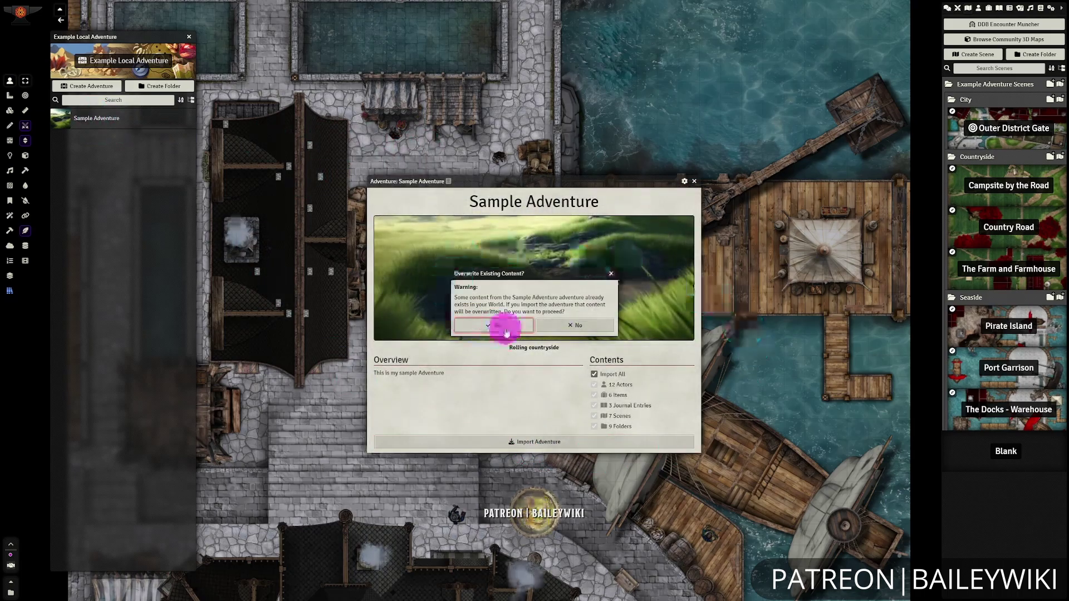